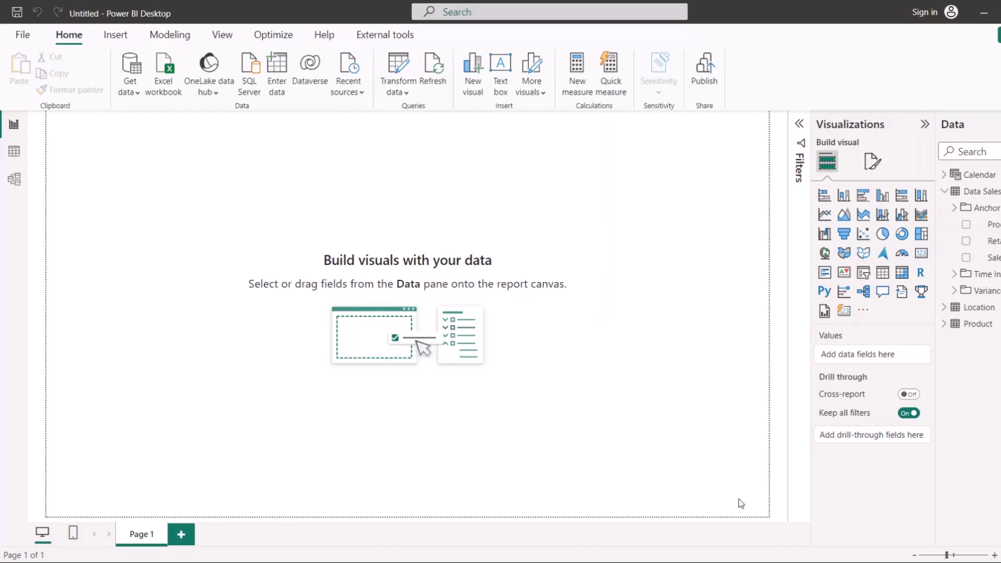
Switch to the Course Resources folder, view the blue Campus 00s shoe image, and close it
mouse_move(650, 555)
left_click(675, 515)
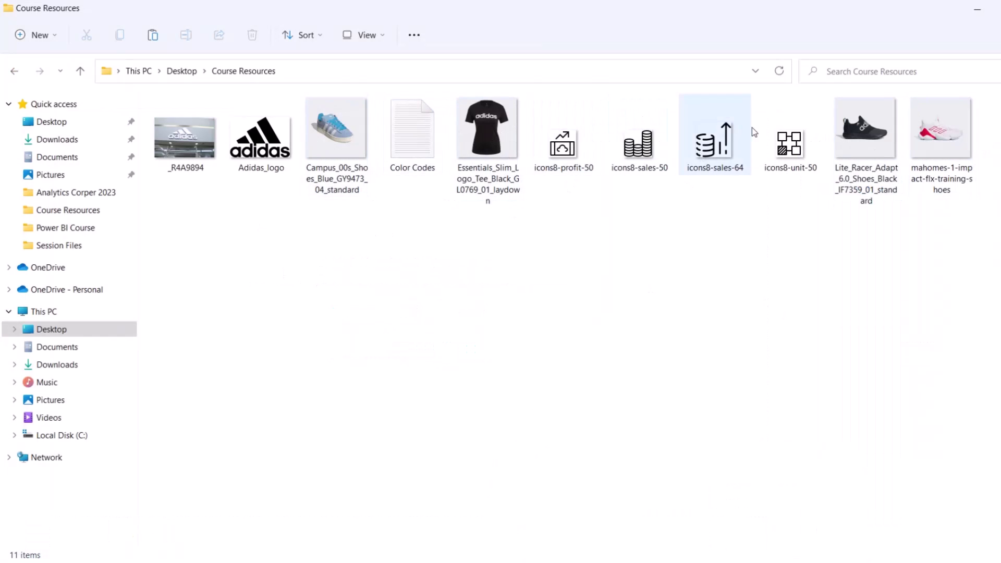
left_click(344, 139)
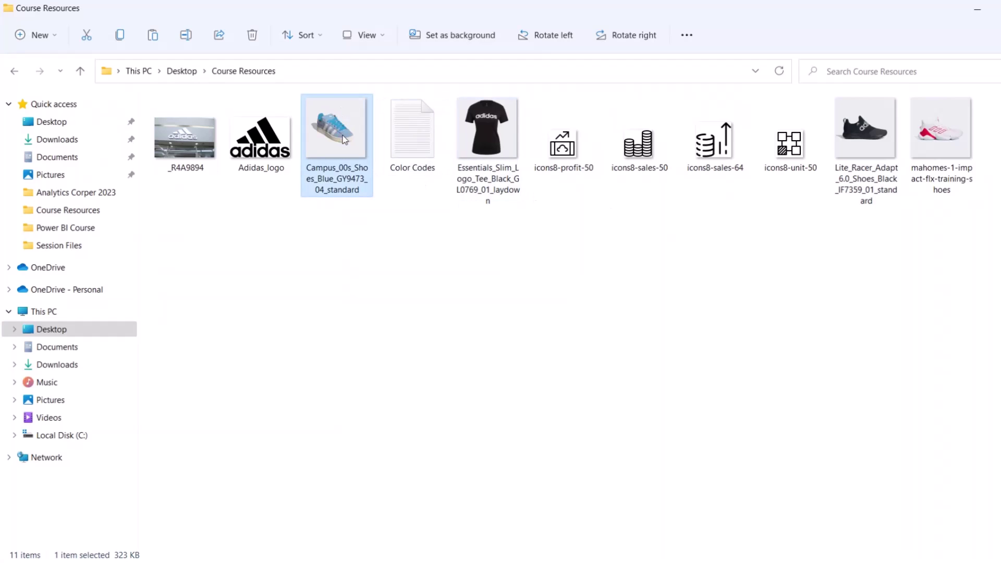
double_click(342, 142)
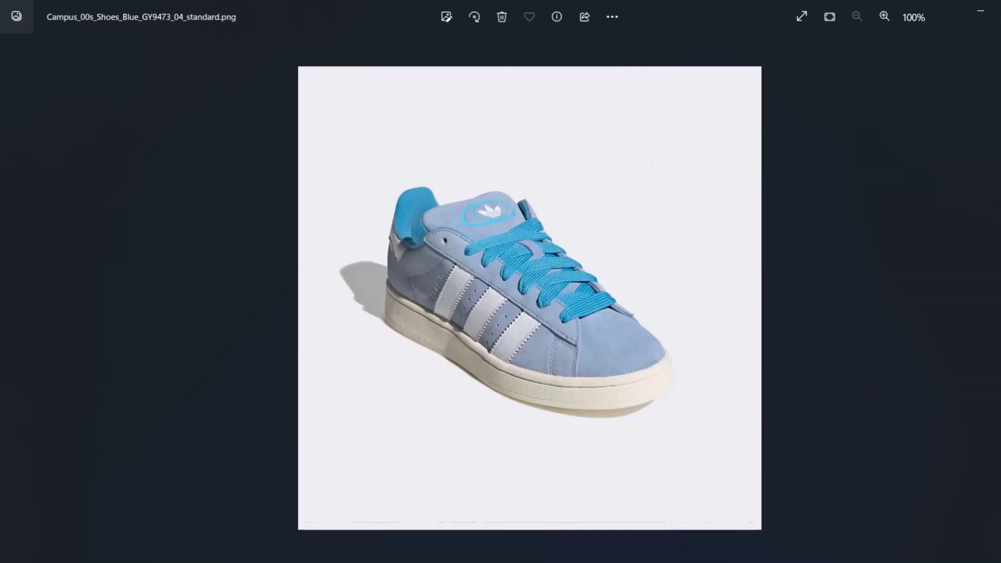
key("alt+F4")
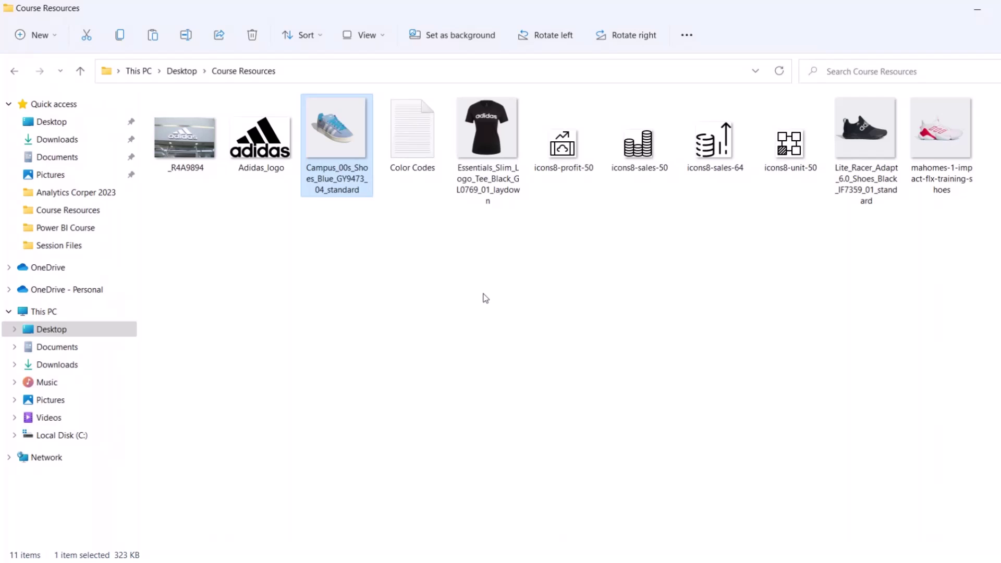
Open the Color Codes text file and examine the page background, compliment and blur text color codes
double_click(404, 155)
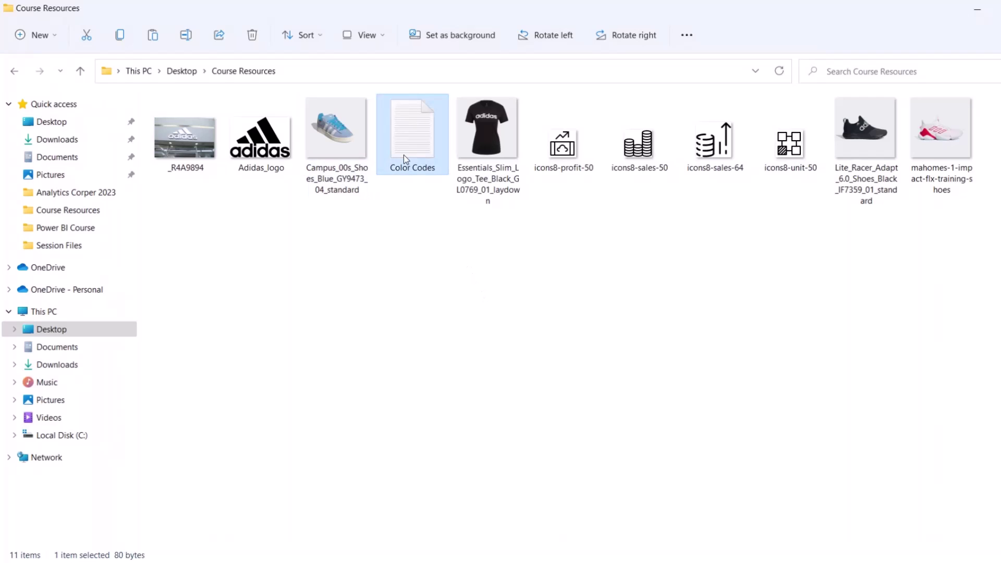
left_click(205, 109)
key("ctrl+a")
left_click(132, 124)
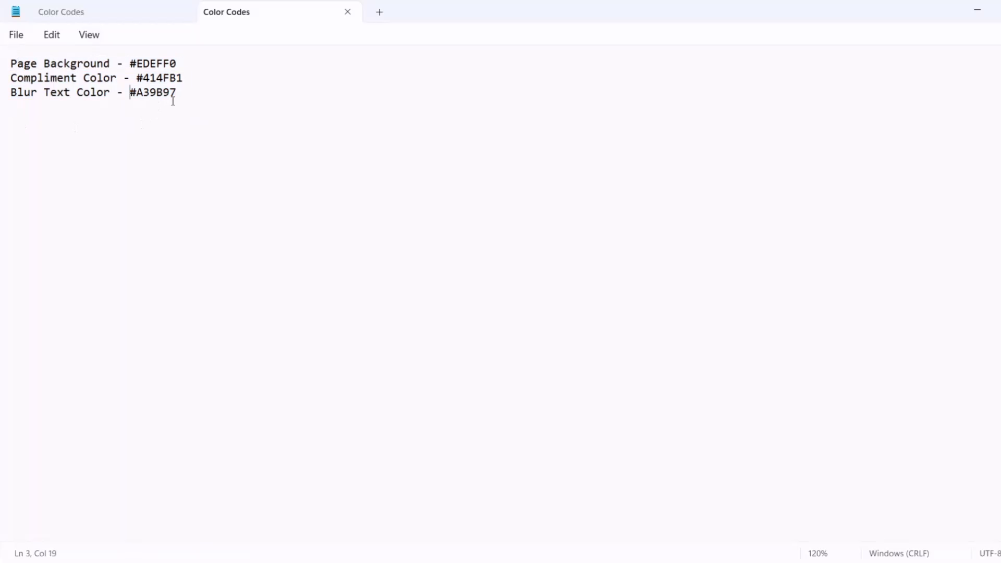
left_click_drag(192, 64, 130, 63)
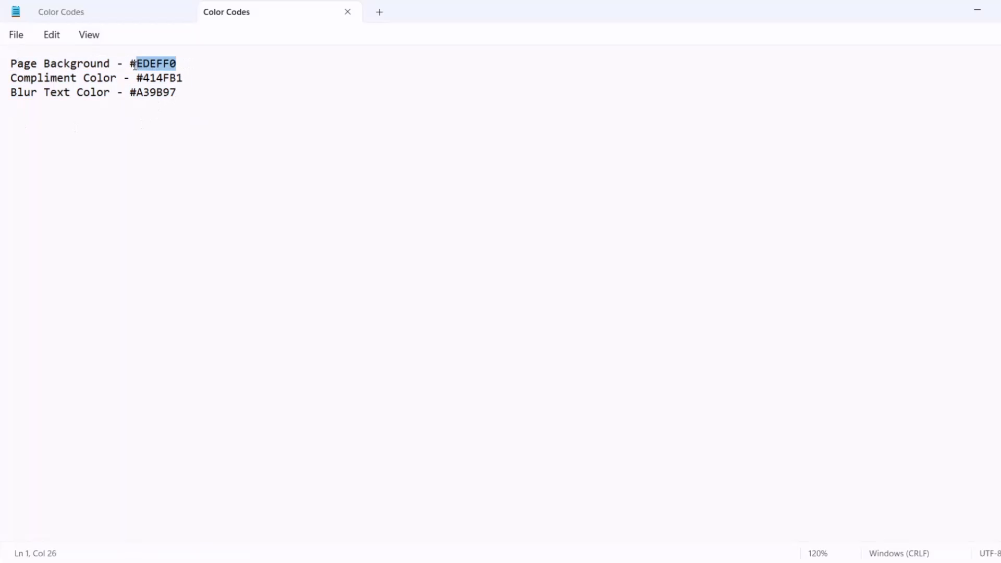
left_click(97, 64)
left_click_drag(219, 82, 9, 64)
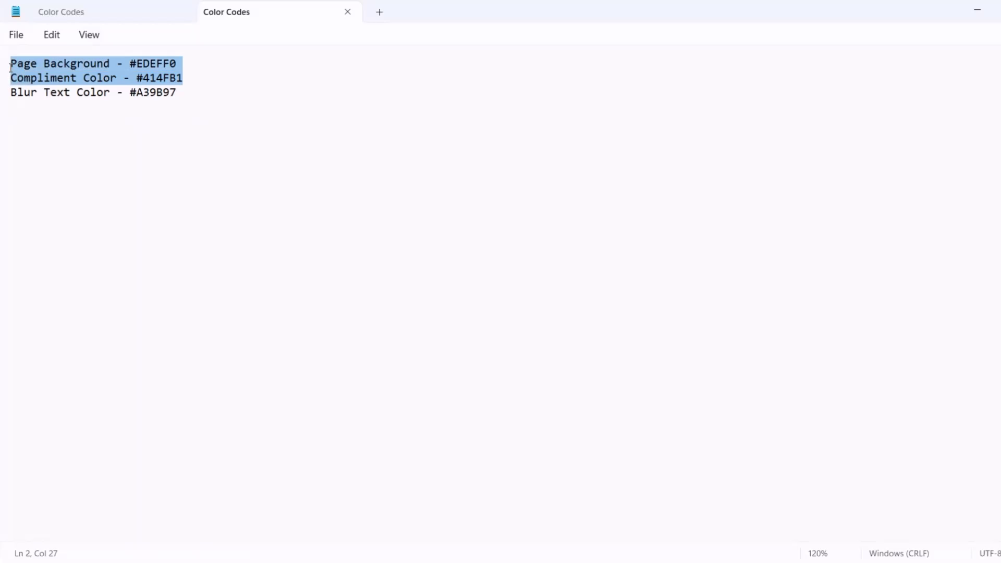
left_click(170, 120)
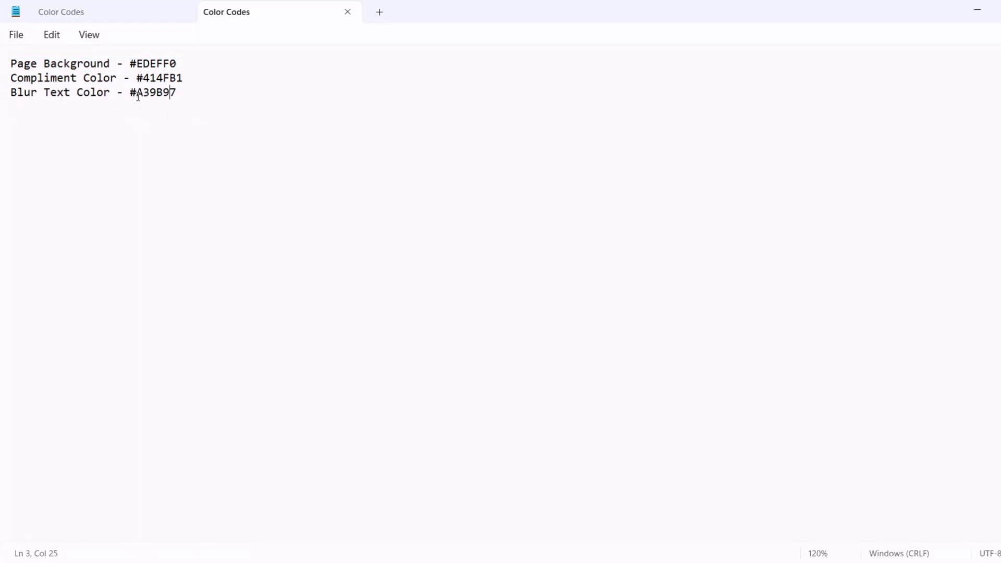
left_click_drag(180, 94, 129, 93)
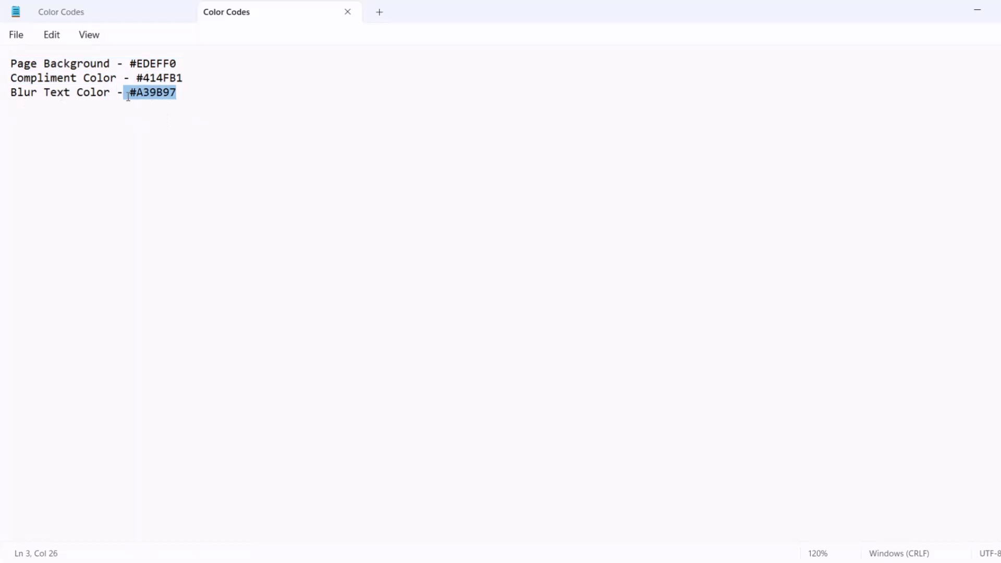
left_click(130, 93)
left_click_drag(196, 101, 132, 102)
left_click_drag(205, 76, 17, 64)
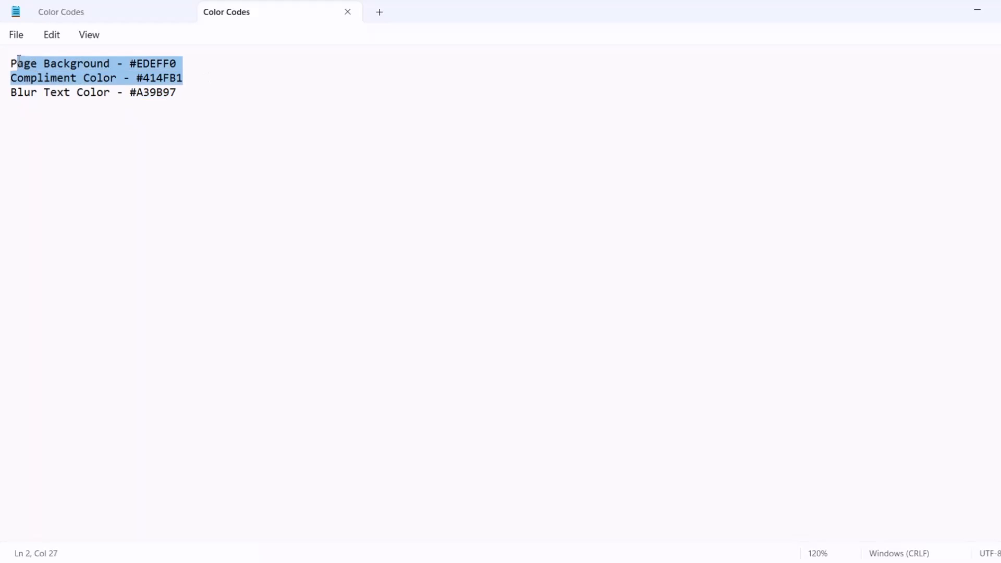
left_click_drag(193, 99, 17, 94)
left_click(143, 92)
left_click_drag(204, 78, 33, 37)
Copy the page background code #EDEFF0 and switch to the untitled Power BI Desktop report
left_click(166, 149)
left_click_drag(184, 63, 133, 61)
key("ctrl+c")
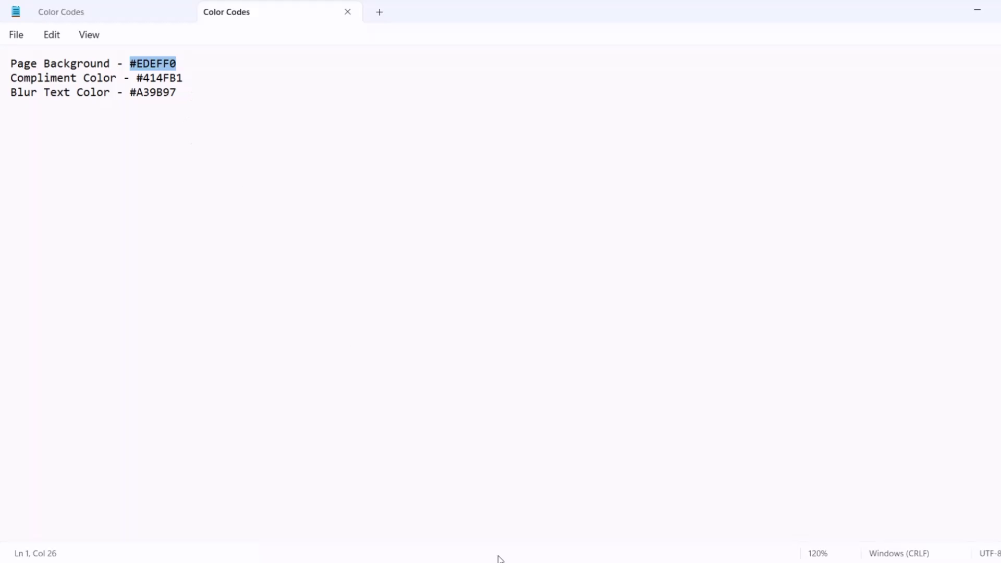
mouse_move(699, 560)
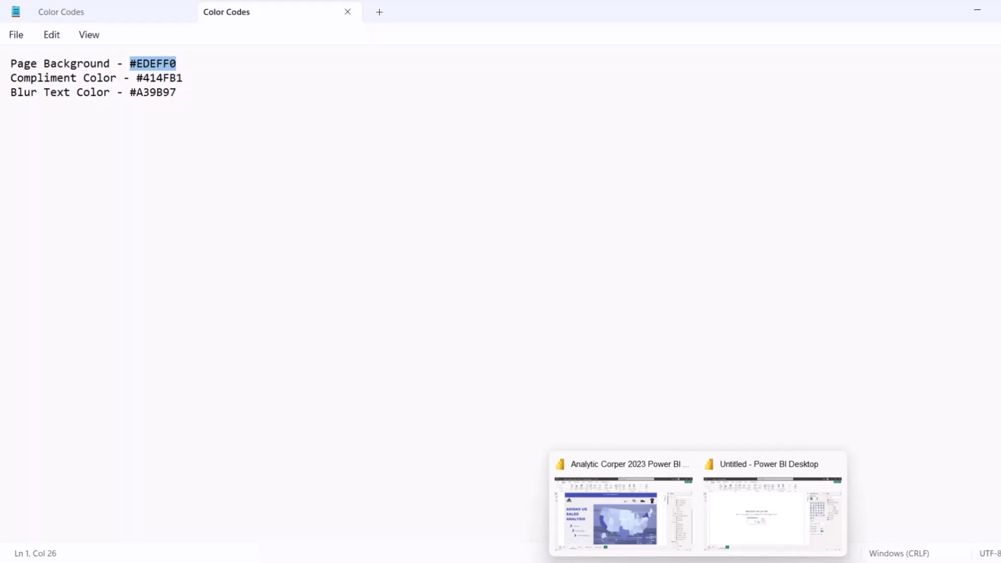
left_click(737, 532)
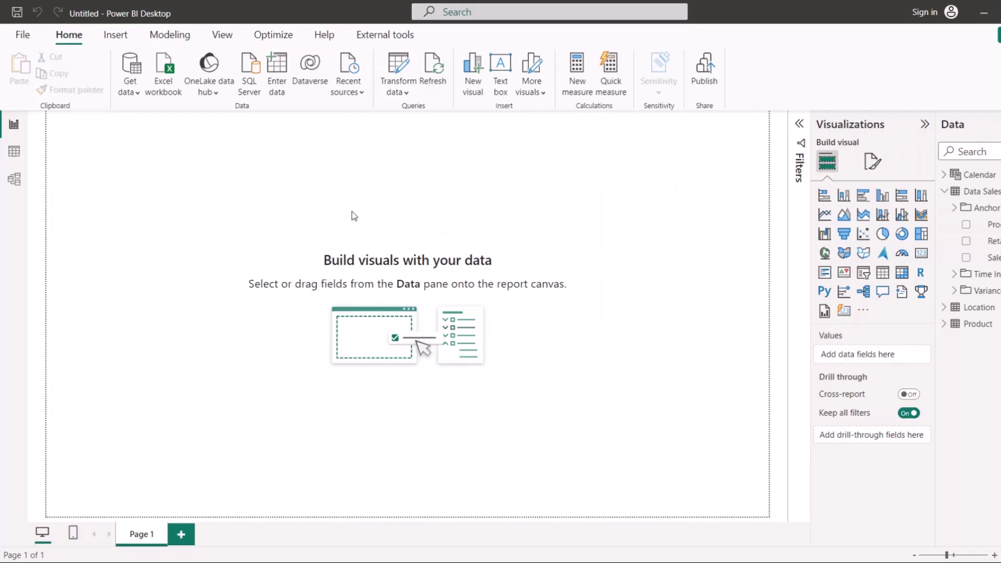
Set the page's canvas background color to the copied #EDEFF0 with 0% transparency
left_click(872, 163)
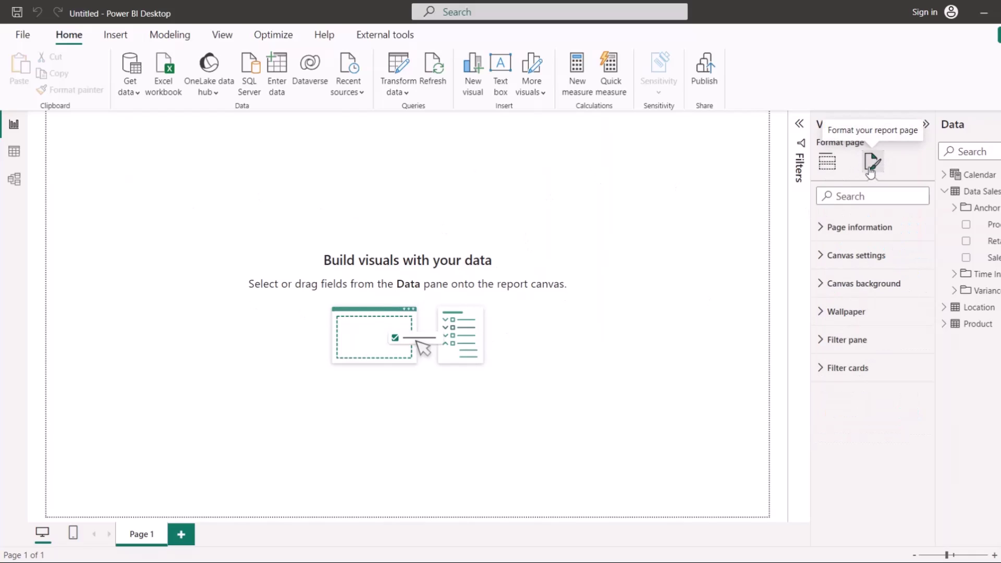
left_click(848, 287)
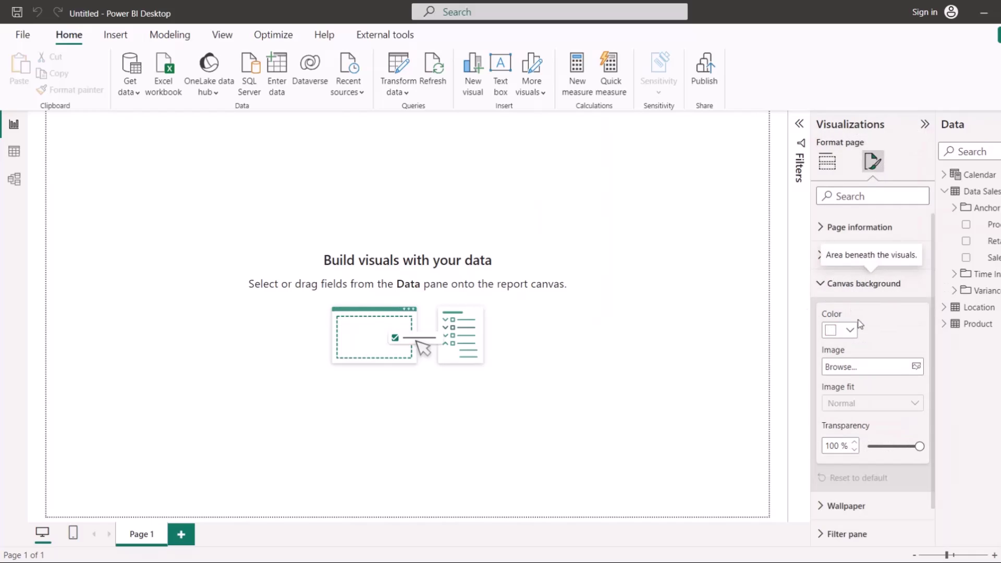
left_click(847, 331)
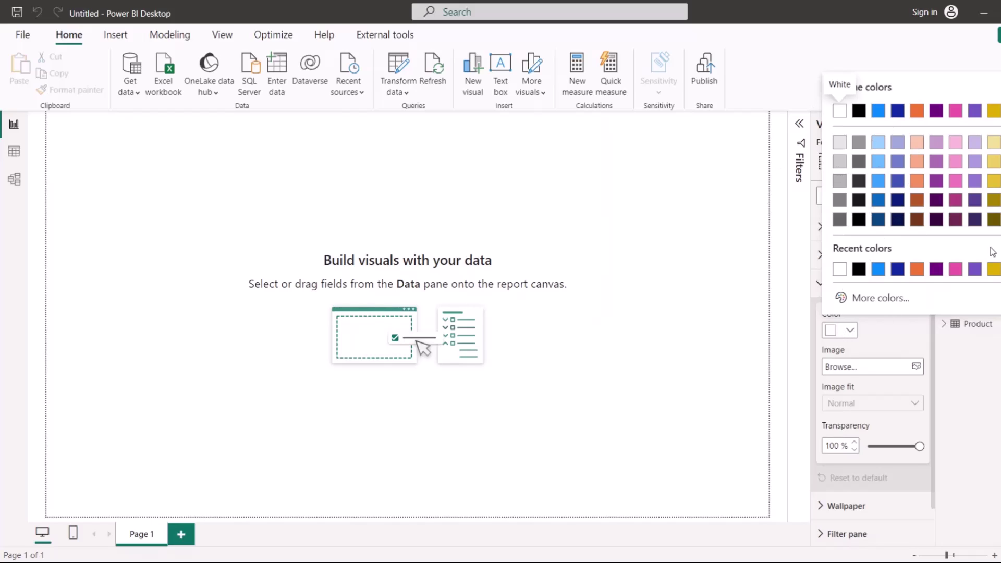
left_click(868, 298)
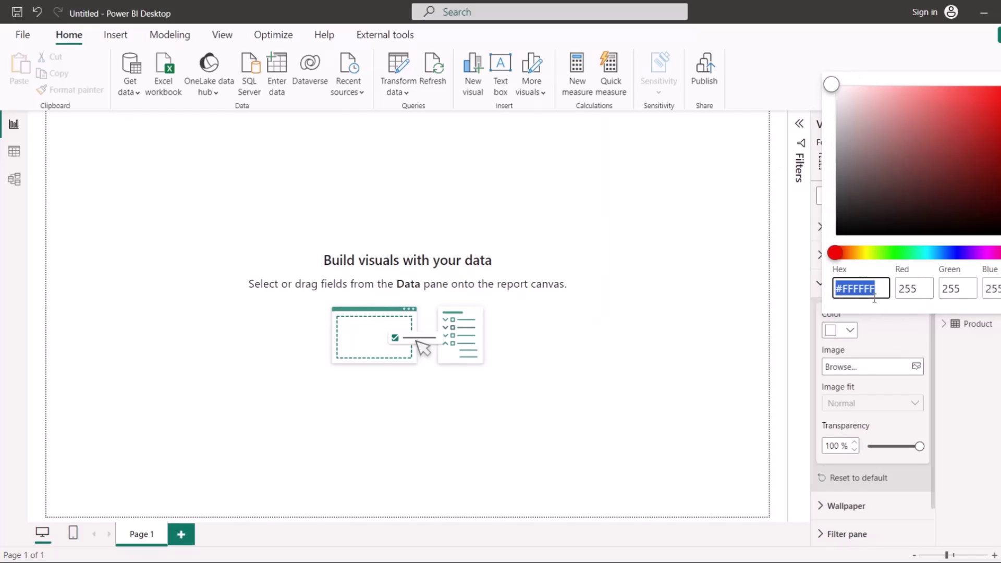
key("ctrl+v")
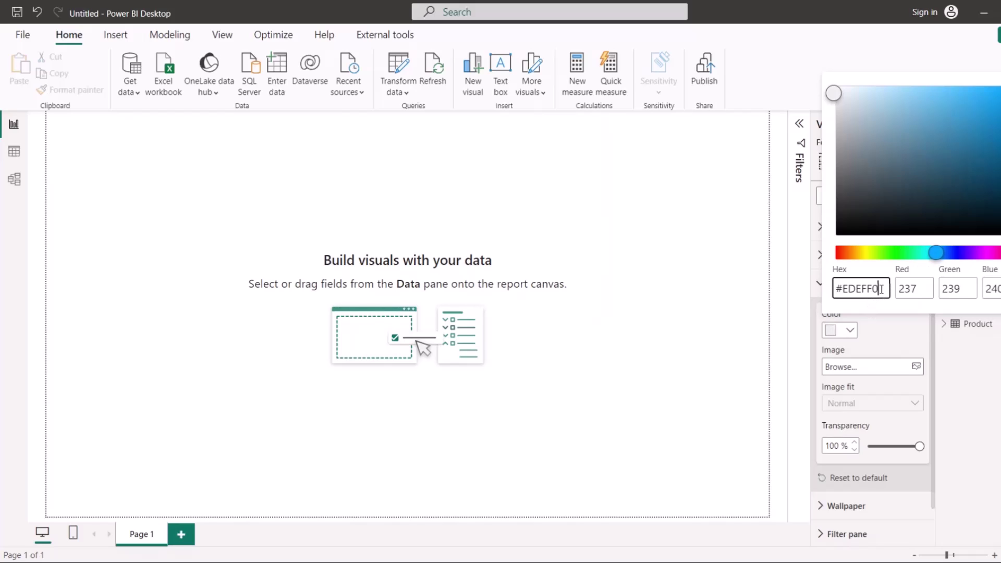
left_click(882, 324)
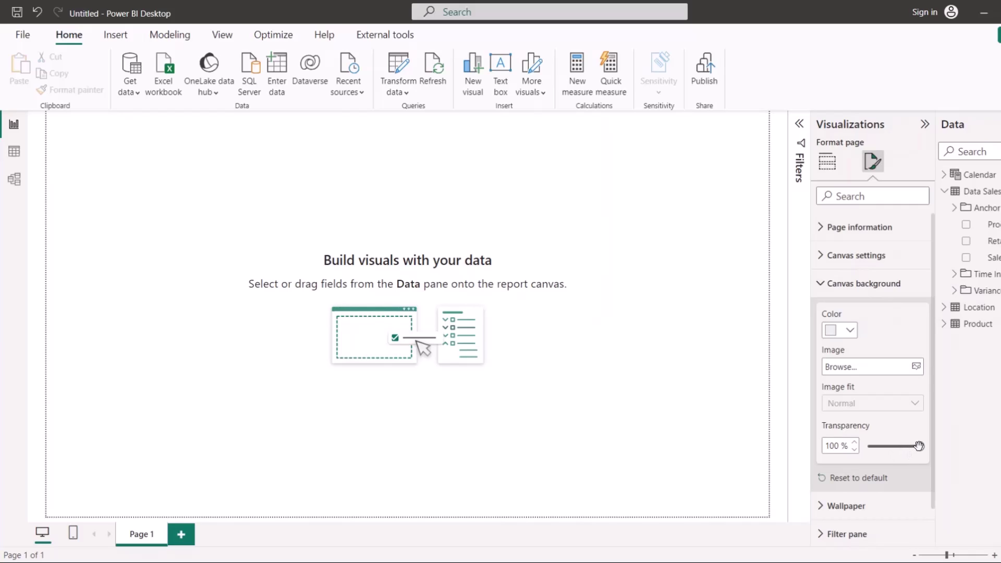
left_click_drag(918, 445, 867, 446)
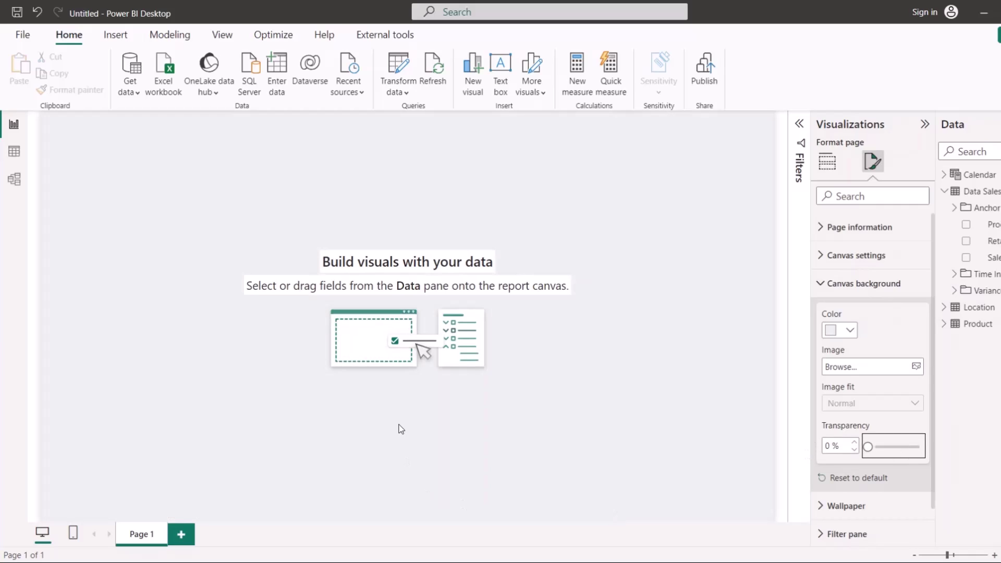
Rename the report page Page 1 as Home
left_click(92, 176)
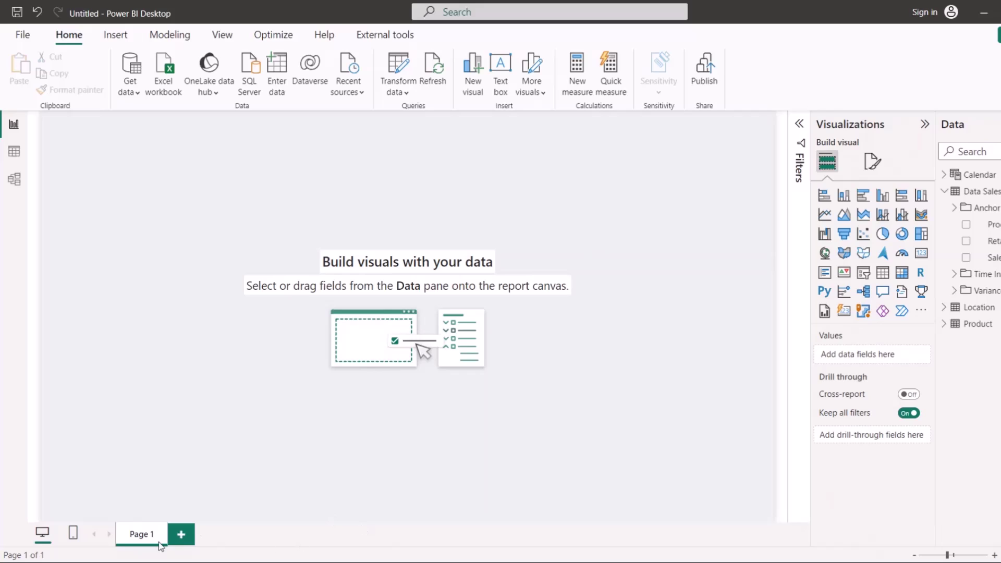
double_click(141, 534)
type("o")
type("ome")
key("Return")
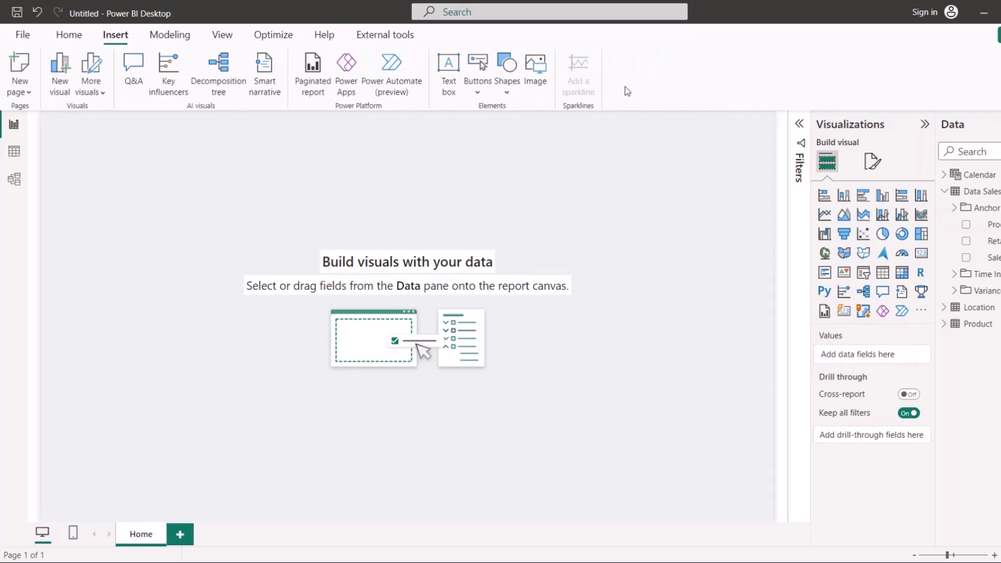
Insert a rectangle, stretch it into a thin header band across the full page width, and collapse the Filters pane
left_click(507, 97)
left_click(507, 139)
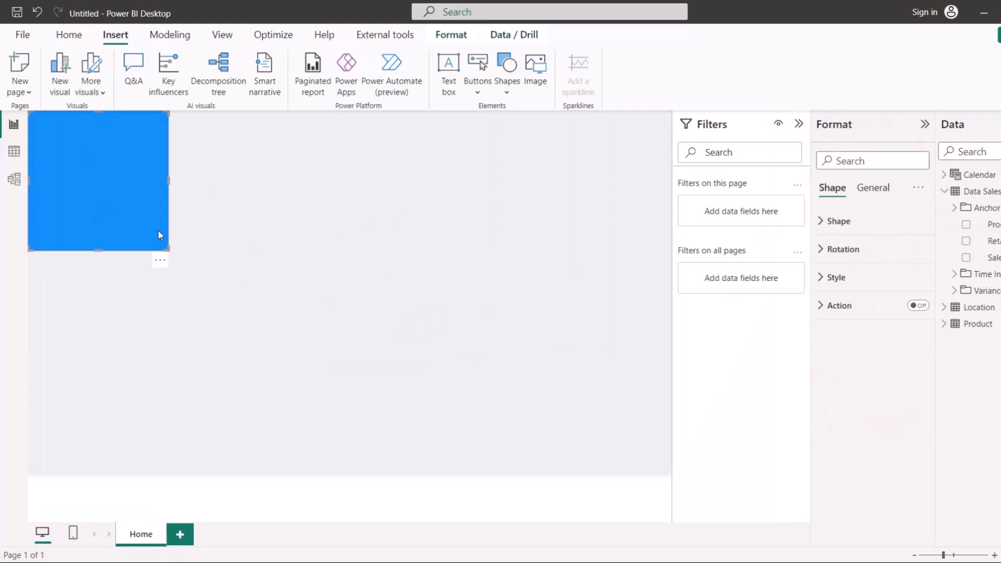
left_click_drag(173, 249, 680, 150)
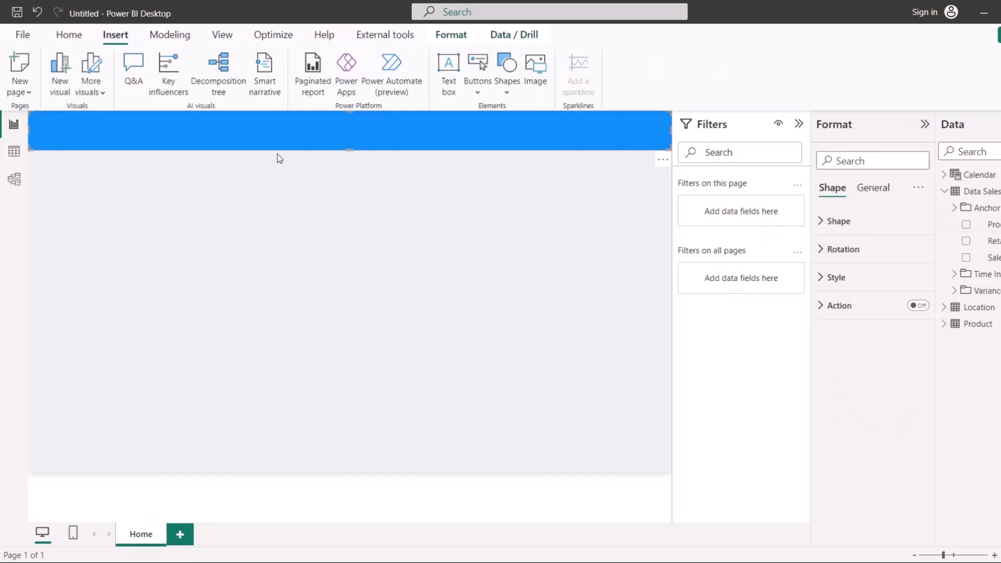
left_click_drag(349, 148, 350, 145)
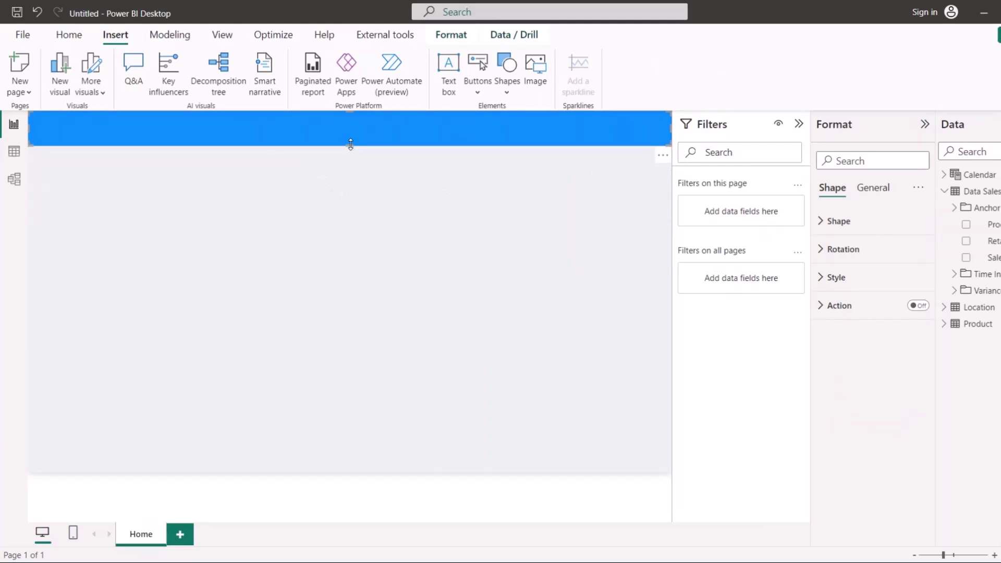
left_click(798, 124)
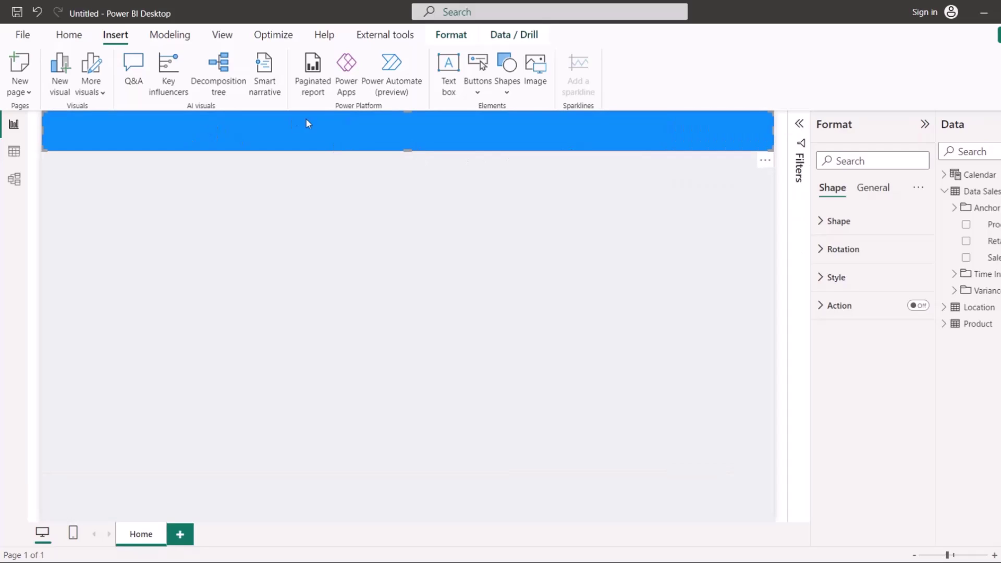
Copy the compliment color #414FB1 from the Color Codes file in Notepad and apply it as the header rectangle's fill in Power BI
left_click(867, 276)
key("alt+Tab")
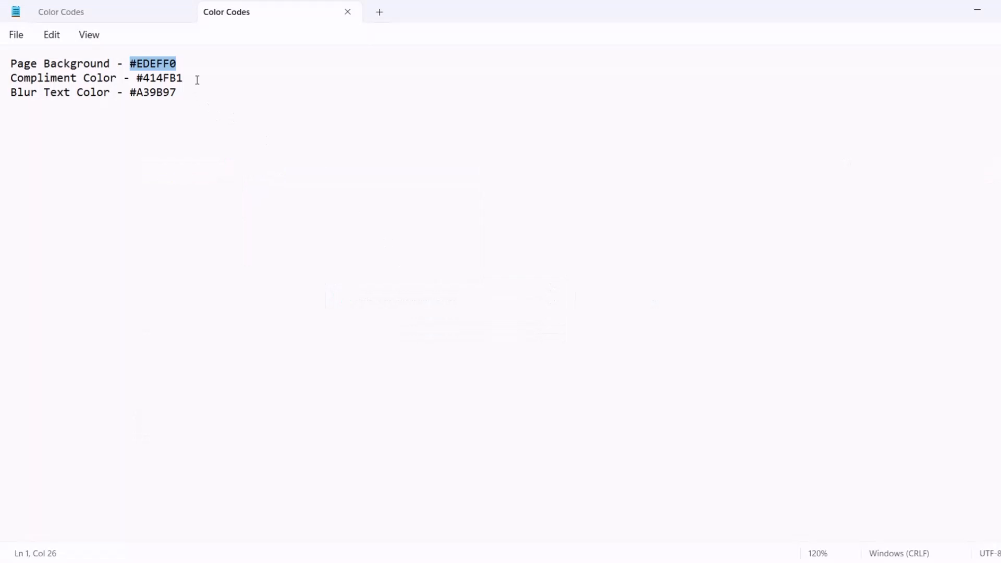
left_click_drag(196, 80, 140, 84)
key("ctrl+c")
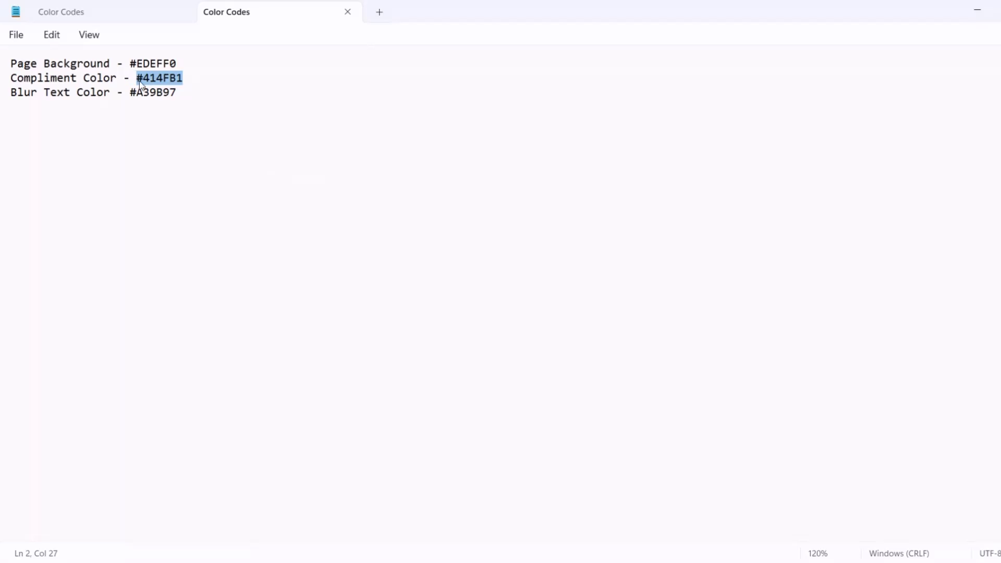
key("alt+Tab")
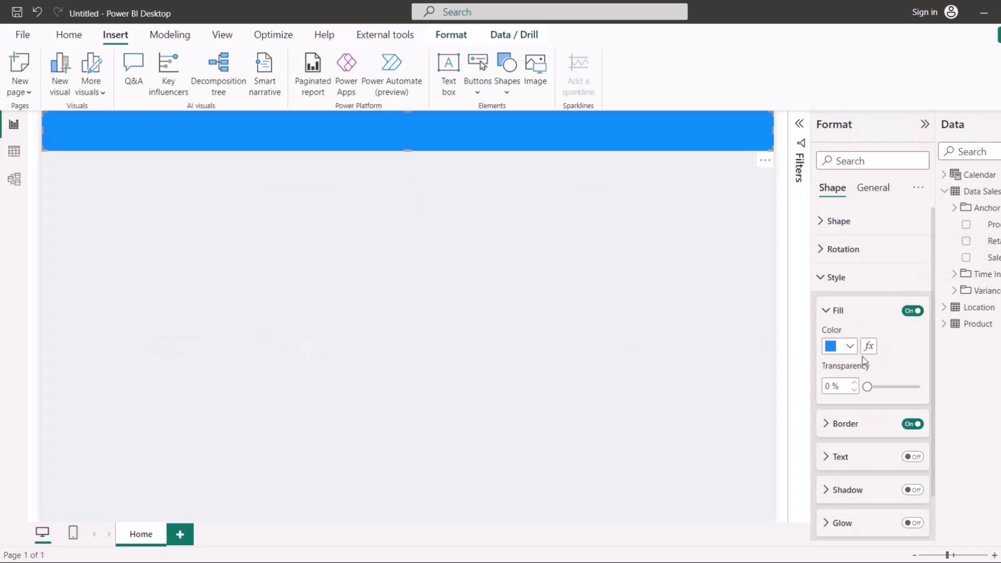
left_click(847, 347)
left_click(865, 314)
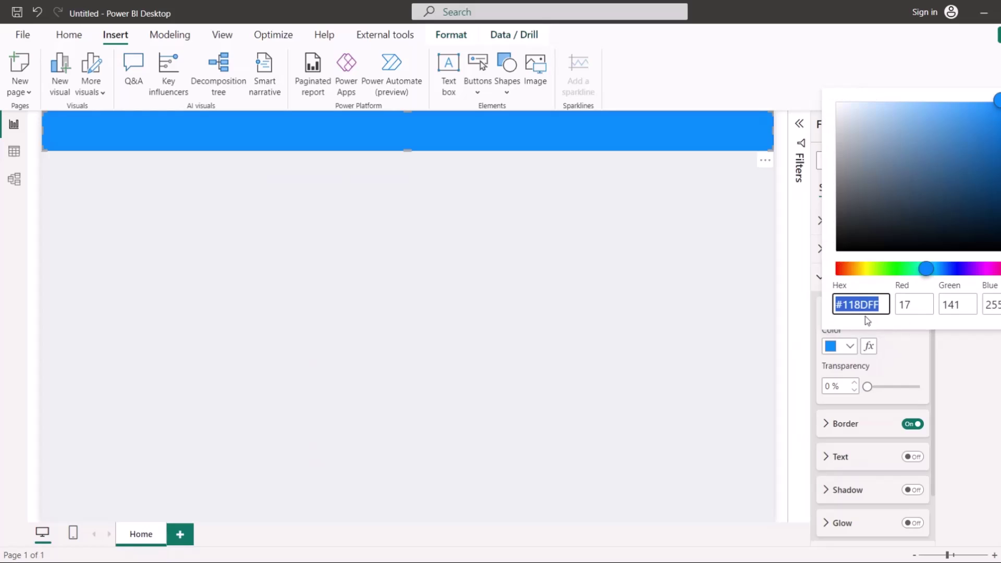
key("ctrl+v")
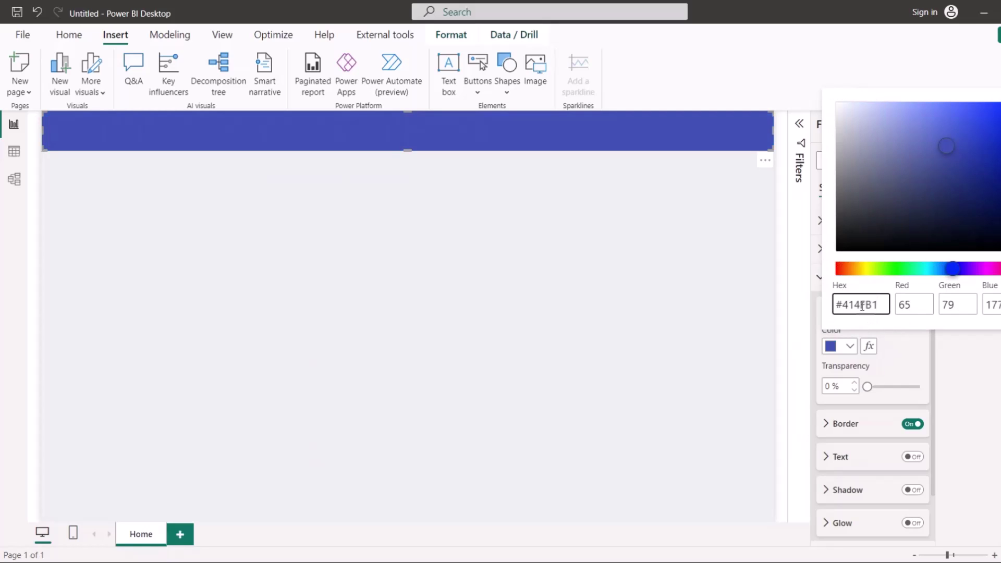
left_click(287, 148)
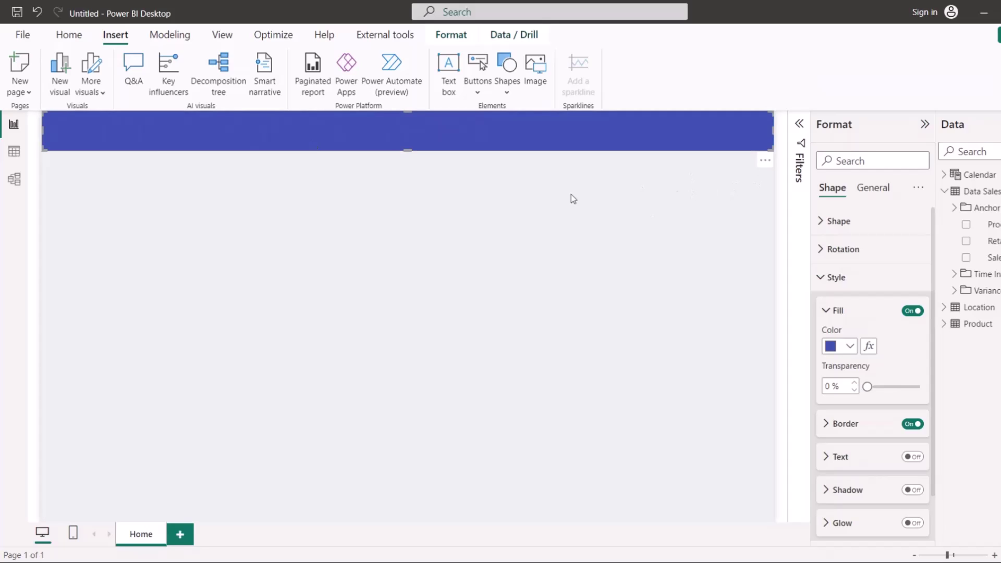
Reduce the height of the header rectangle slightly by raising its lower edge
left_click(408, 154)
left_click(407, 146)
left_click_drag(407, 151, 411, 146)
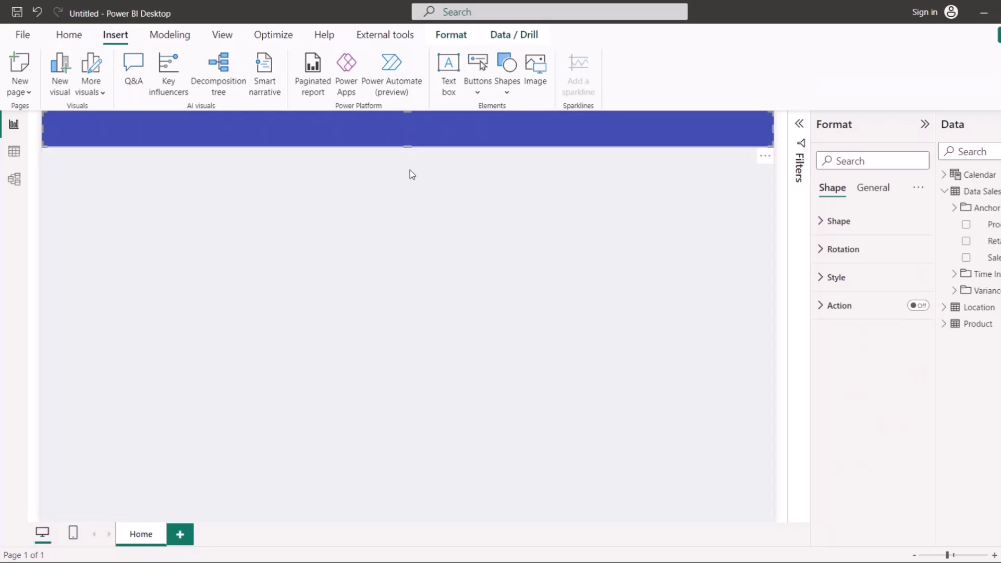
left_click(409, 171)
left_click(408, 144)
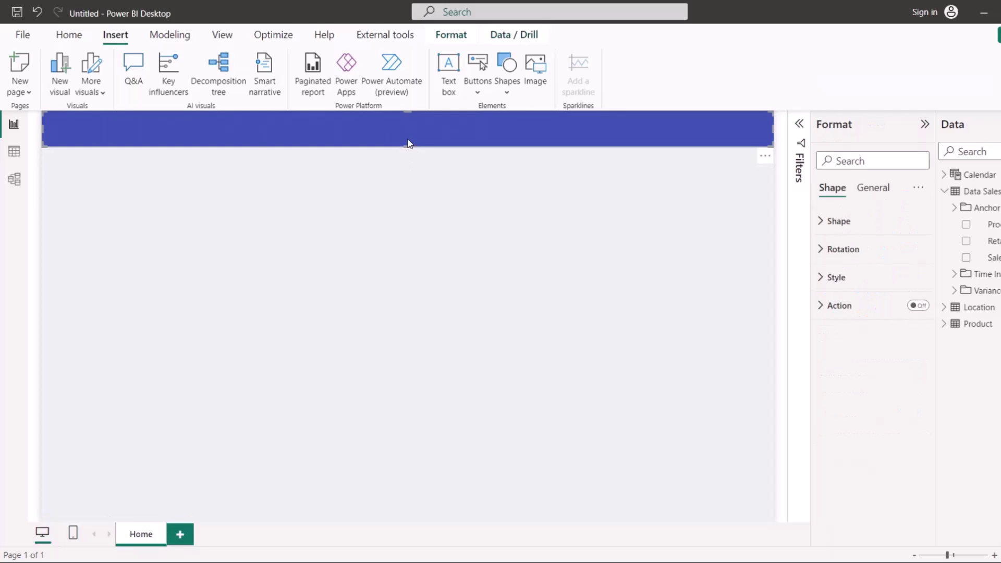
Duplicate the blue header rectangle and place the copy directly beneath the original across the full page width
key("ctrl+c")
key("ctrl+v")
left_click_drag(410, 130, 416, 162)
Look up the page background color #EDEFF0 in the Color Codes file in Notepad and fill the lower rectangle with it in Power BI
key("alt+Tab")
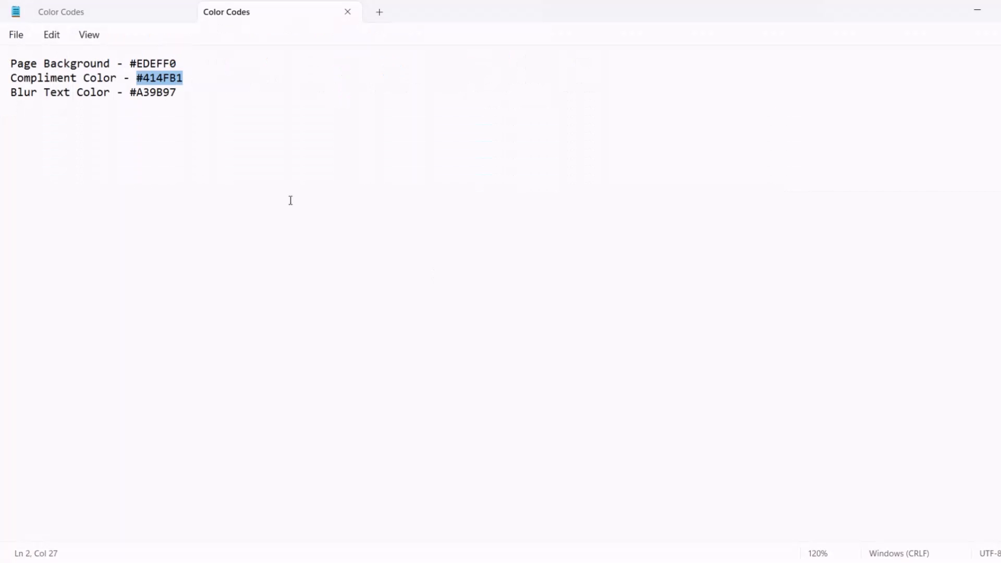
left_click_drag(186, 63, 130, 63)
key("alt+Tab")
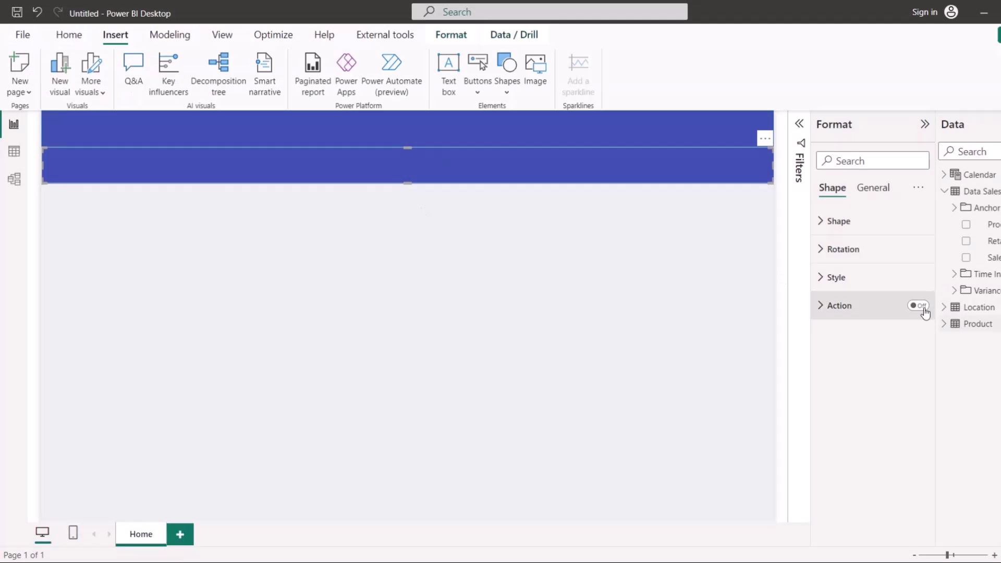
left_click(854, 277)
left_click(843, 346)
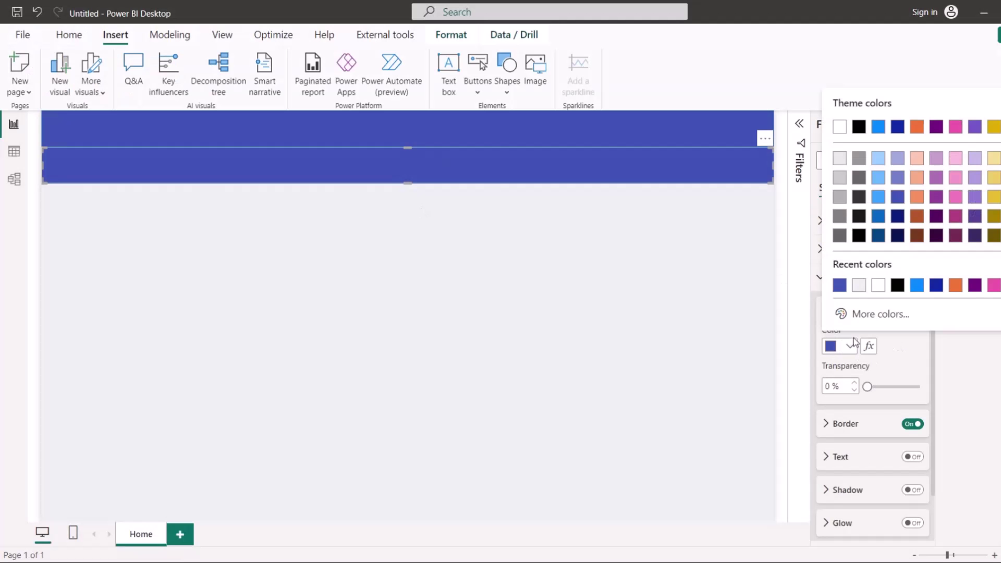
left_click(859, 285)
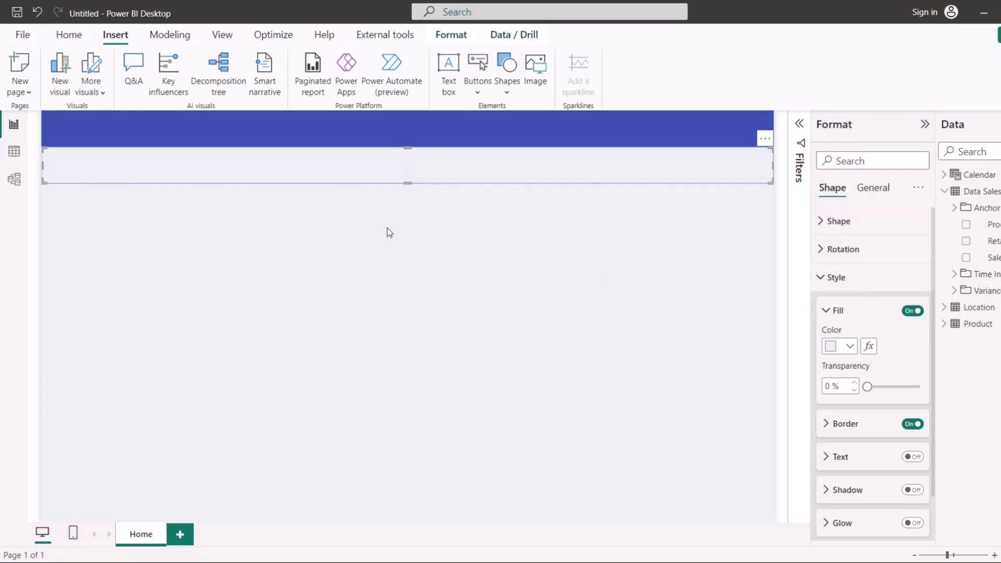
Turn off the lower rectangle's border and extend its height downward, keeping it flush with the header band
left_click(913, 425)
left_click_drag(376, 167, 404, 210)
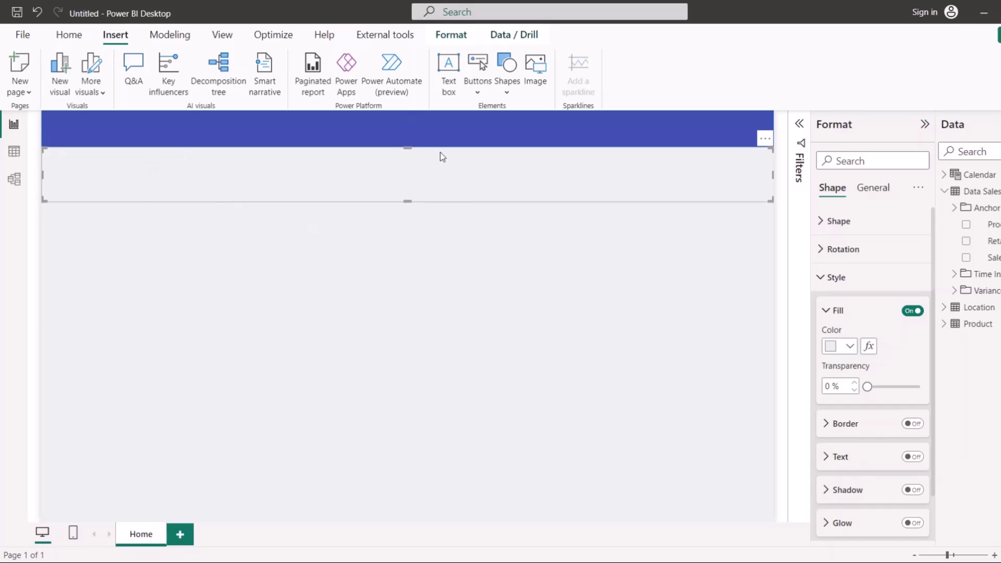
left_click(115, 240)
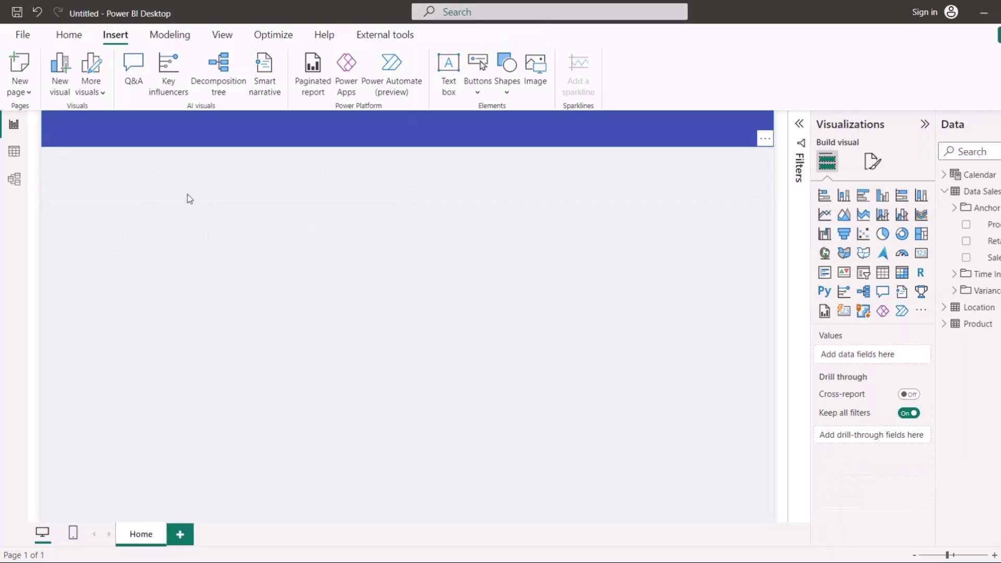
left_click(210, 199)
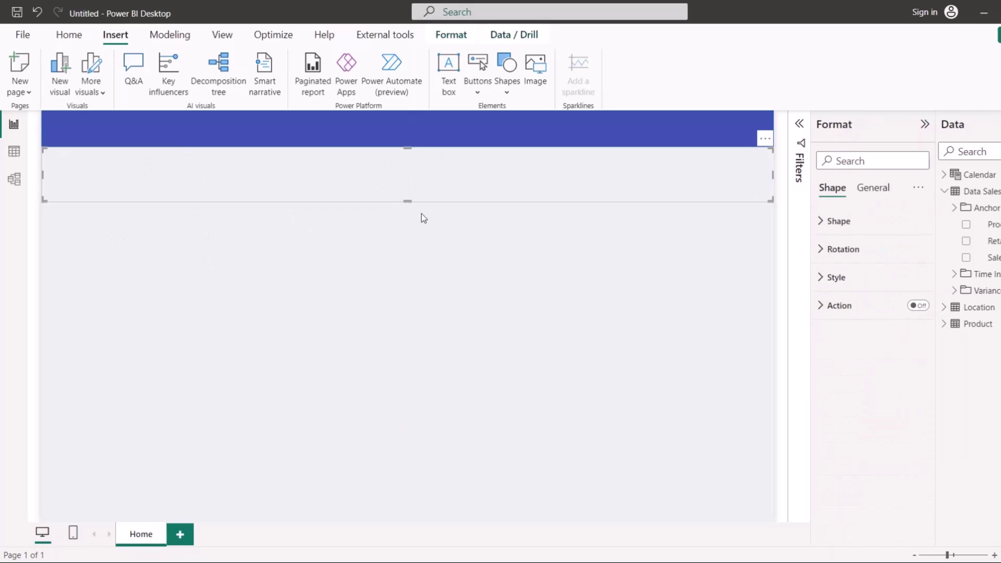
left_click(167, 246)
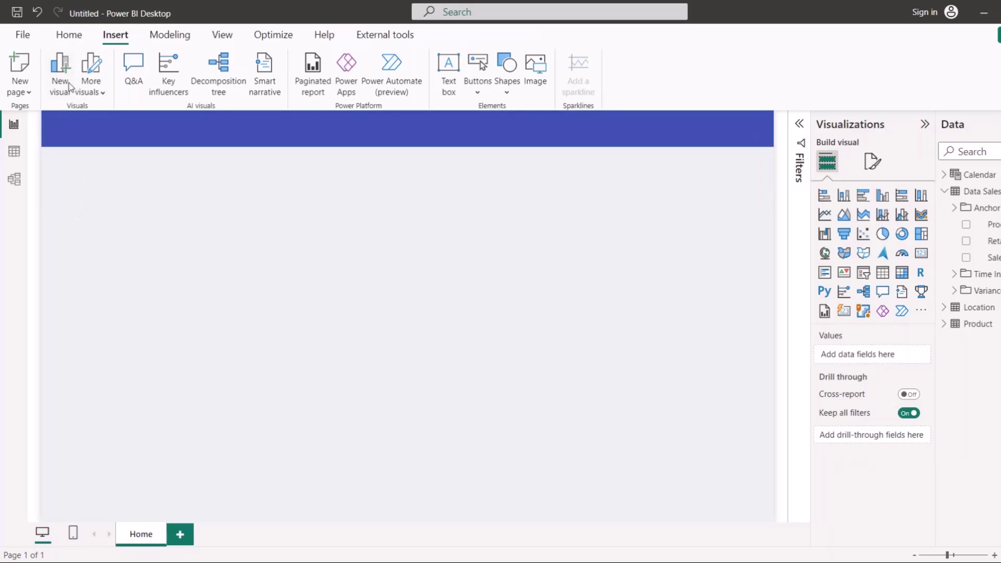
Insert the Adidas_logo image from the Course Resources folder, shrink it and place it just below the header at the page's left edge
left_click(535, 73)
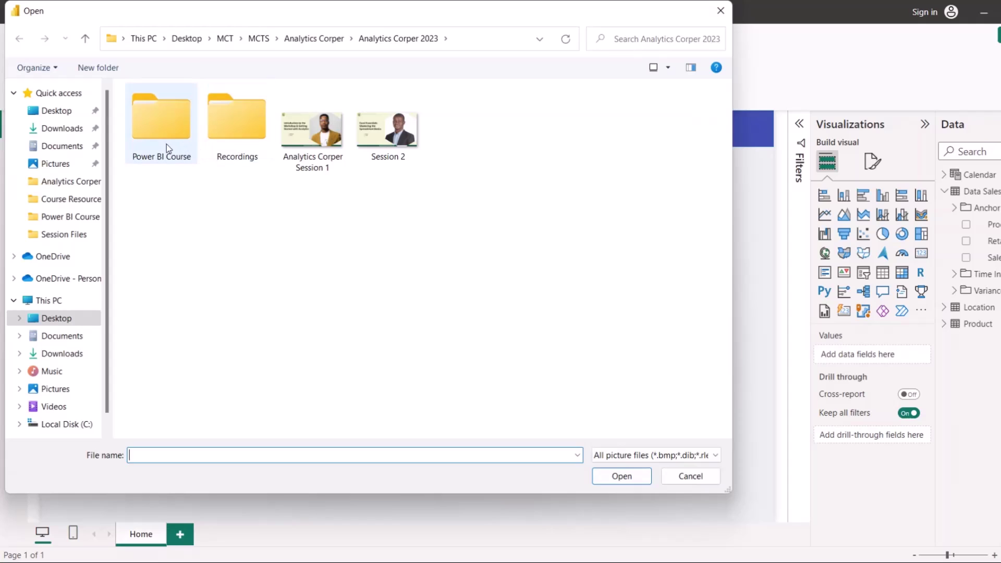
double_click(157, 132)
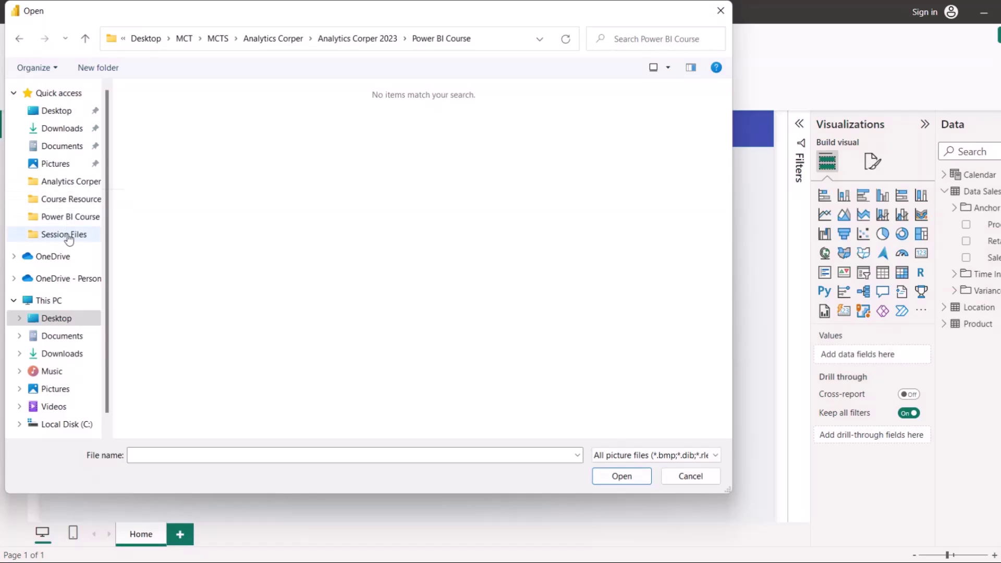
left_click(68, 203)
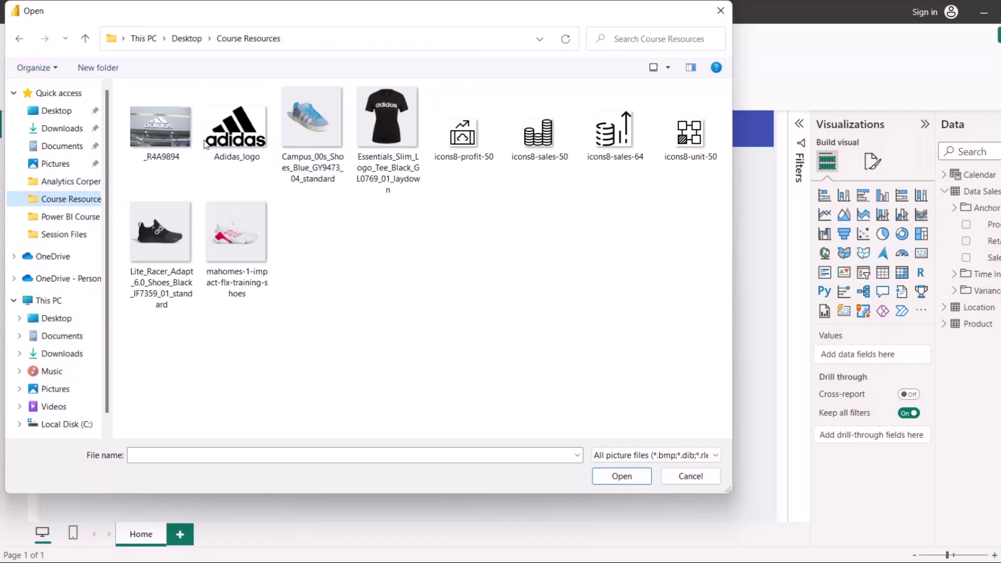
double_click(236, 138)
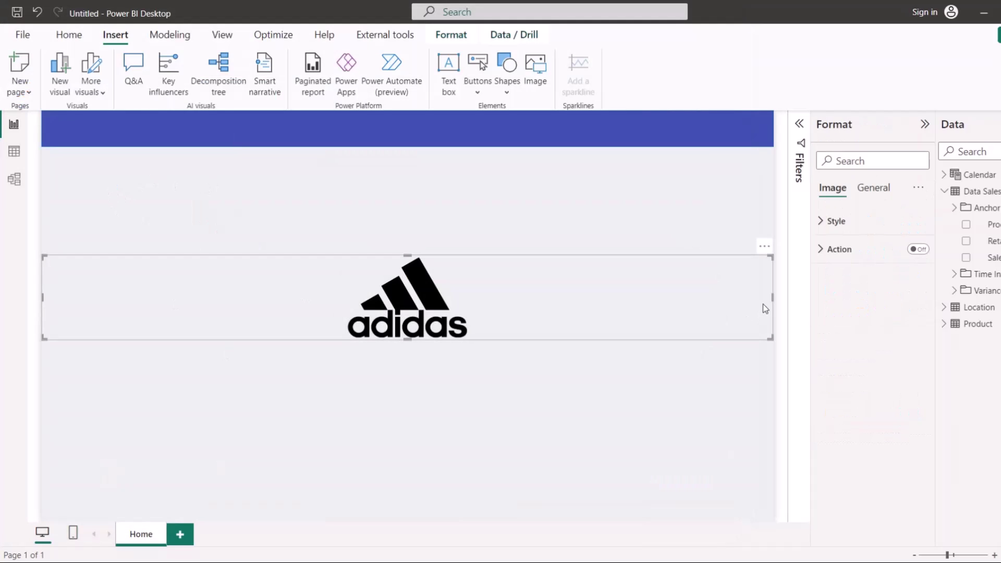
left_click_drag(773, 296, 569, 306)
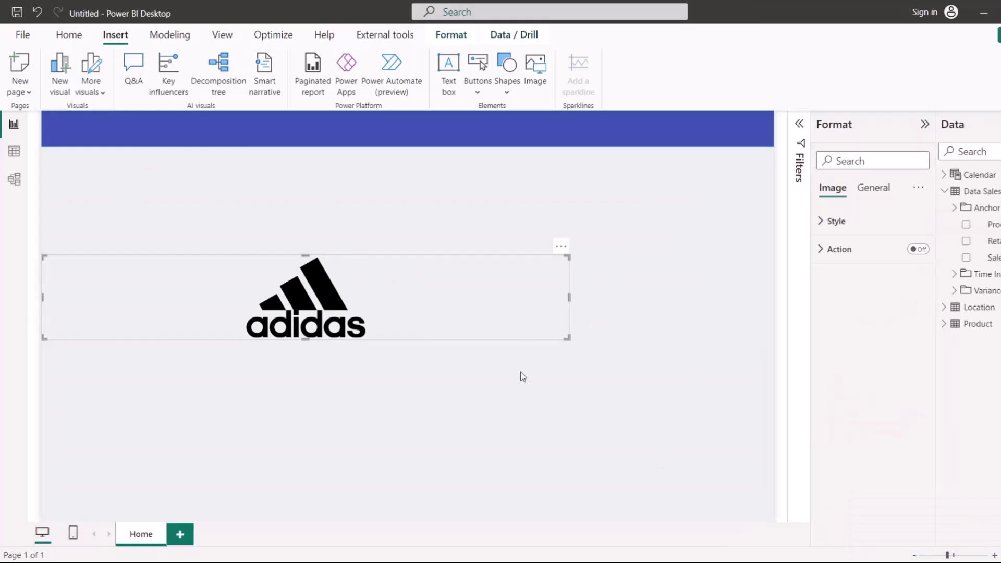
left_click_drag(569, 296, 61, 180)
left_click(191, 316)
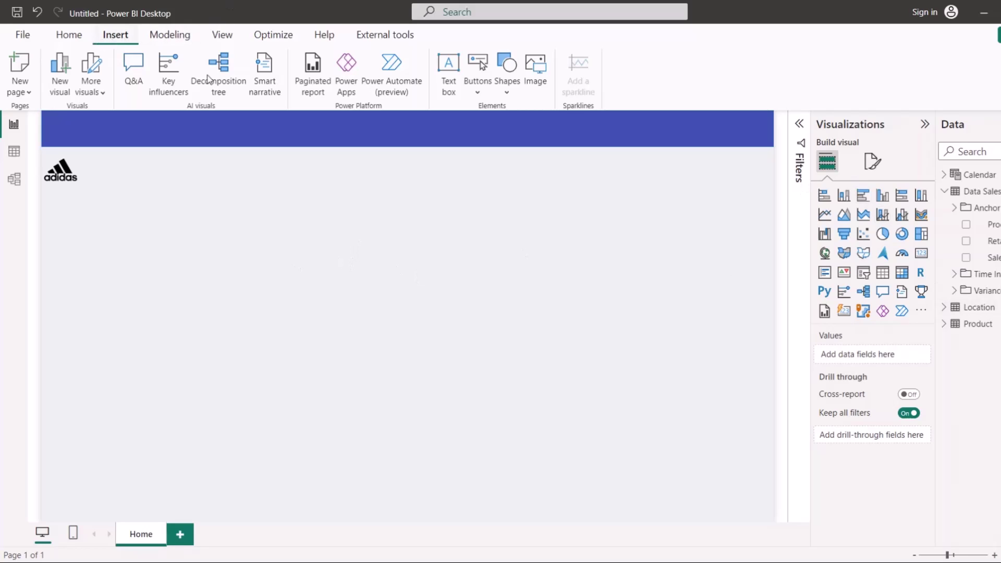
Add a text box reading ADIDAS US SALES ANALYSIS at font size 40 and narrow it so the title wraps onto three lines
left_click(449, 79)
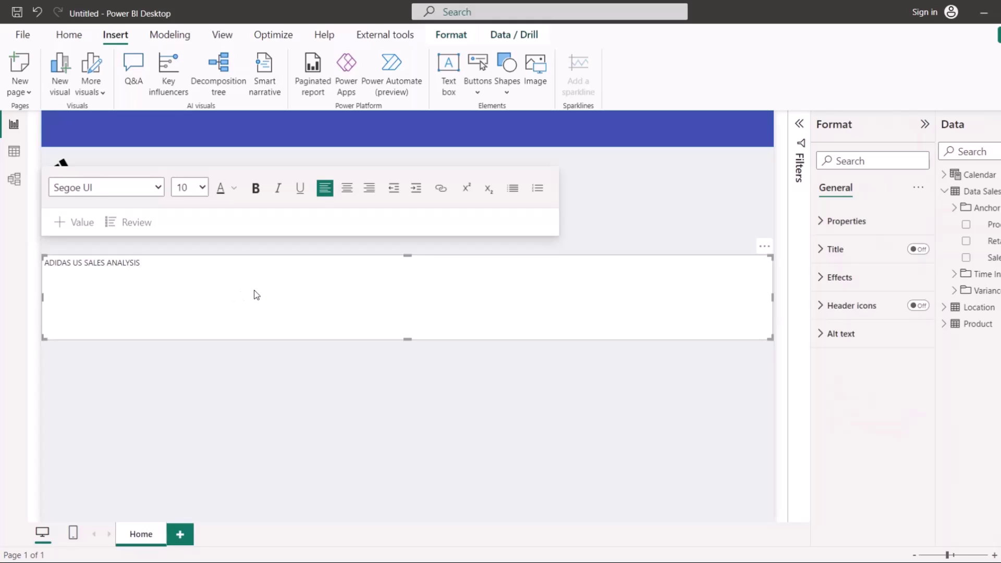
key("ctrl+a")
left_click(202, 190)
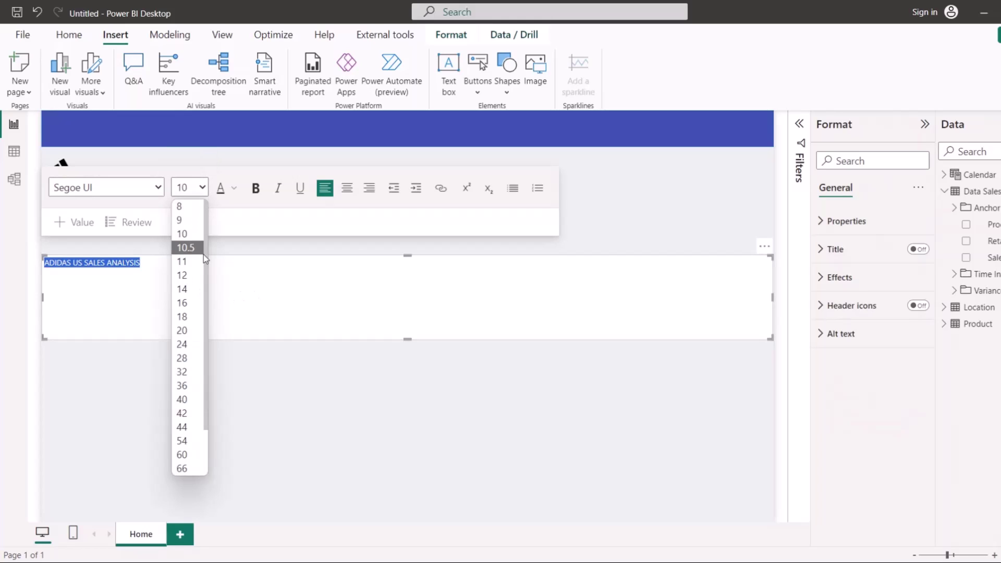
left_click(189, 400)
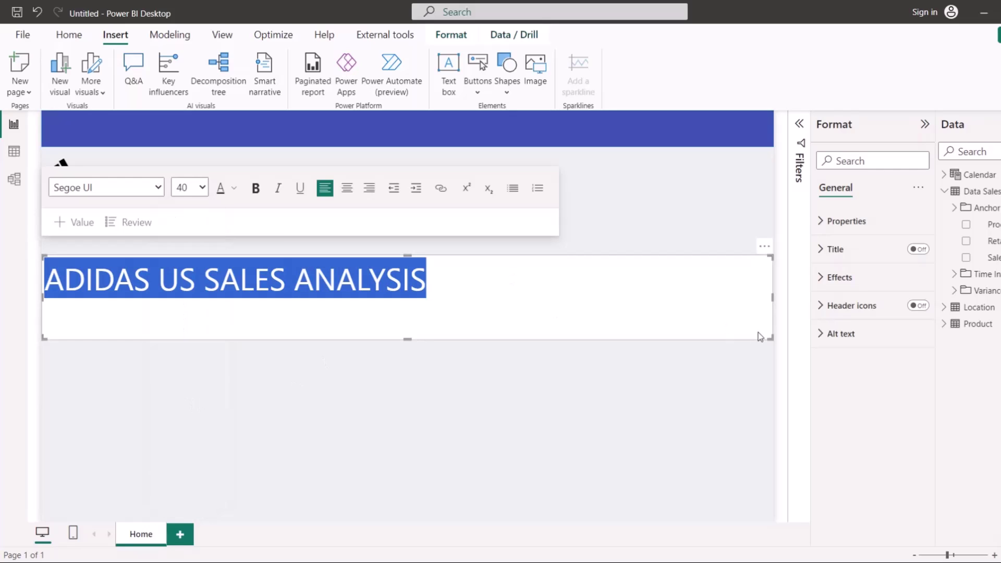
left_click_drag(271, 395, 240, 408)
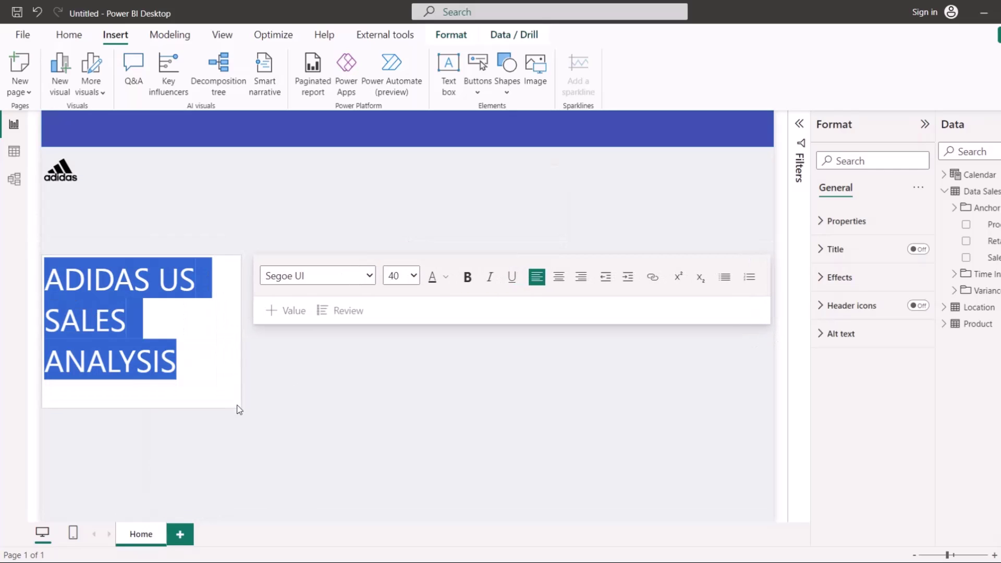
Format the title text in the header's blue with the Arial Black font and enlarge its text box slightly
left_click(444, 277)
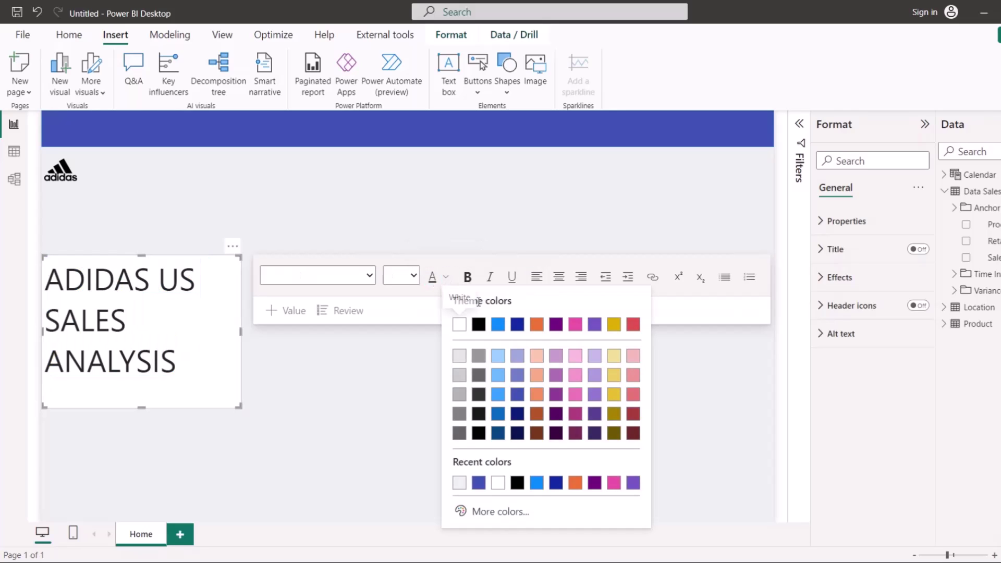
left_click(478, 482)
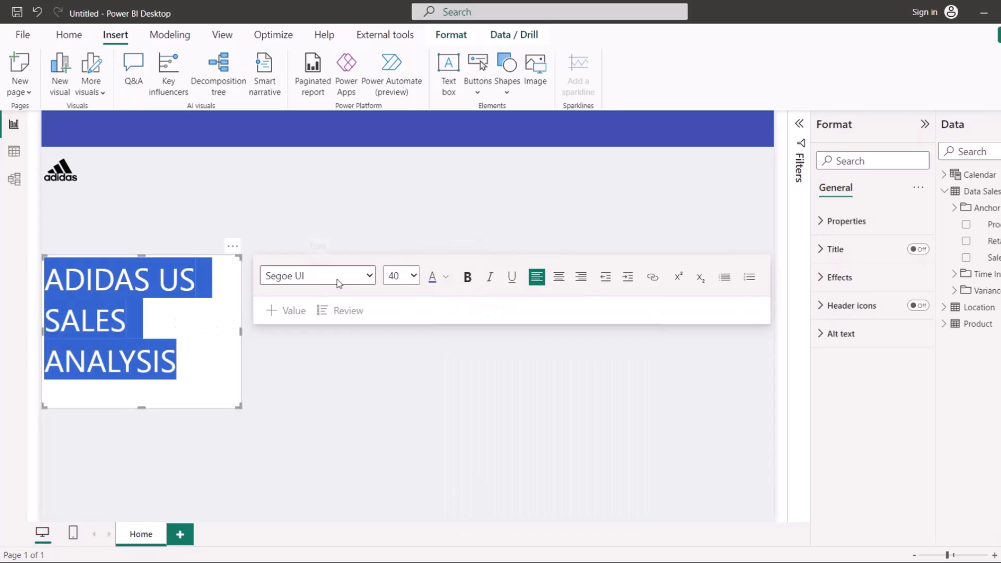
left_click(359, 275)
key("Escape")
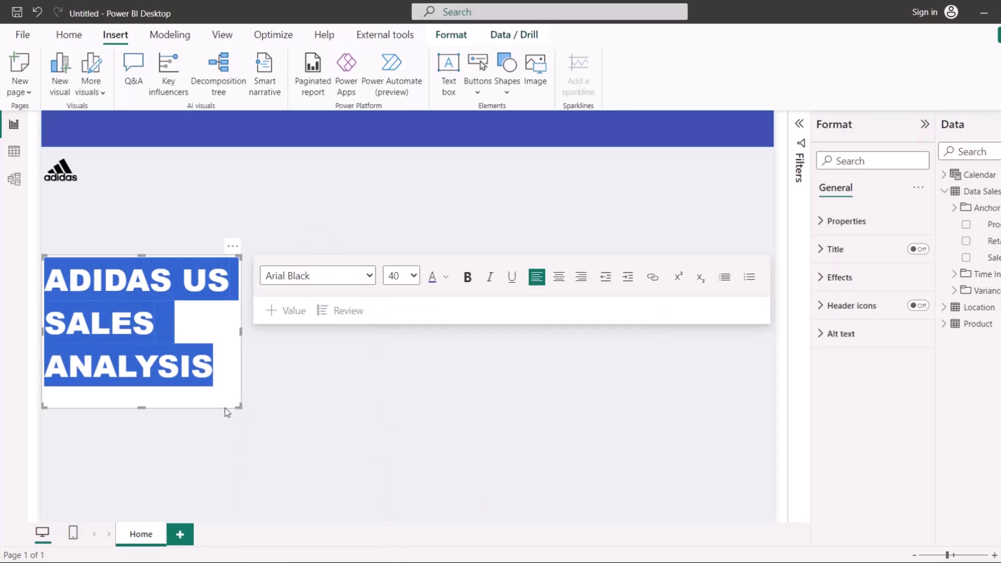
left_click_drag(239, 406, 251, 432)
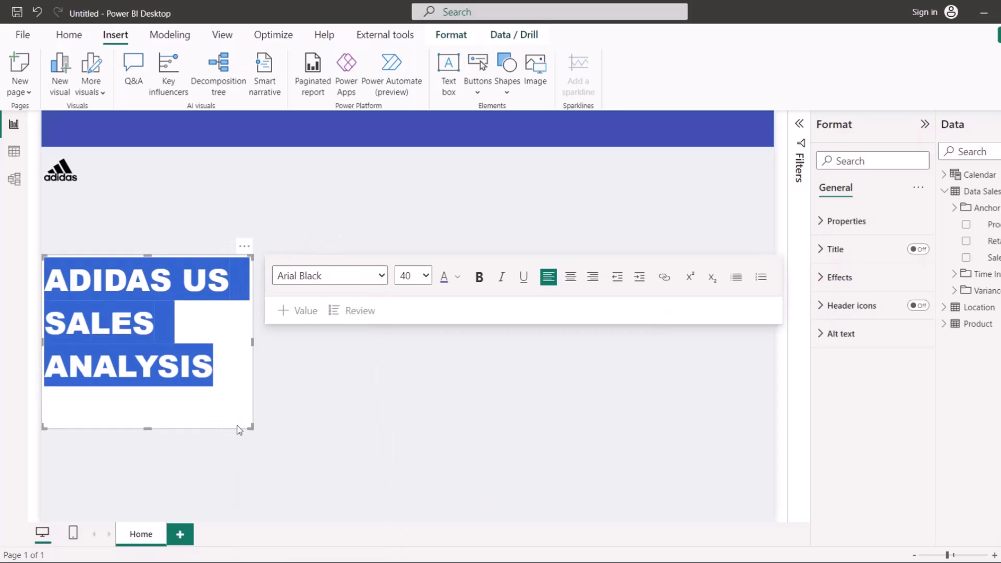
left_click(232, 418)
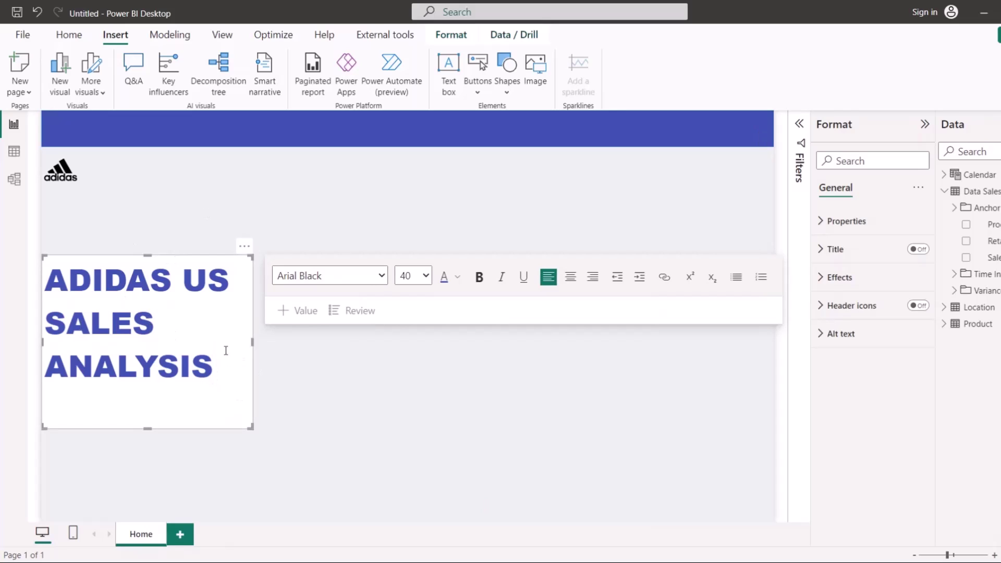
Turn off the title text box's background, then shorten the box and move it up closer to the logo
left_click(837, 276)
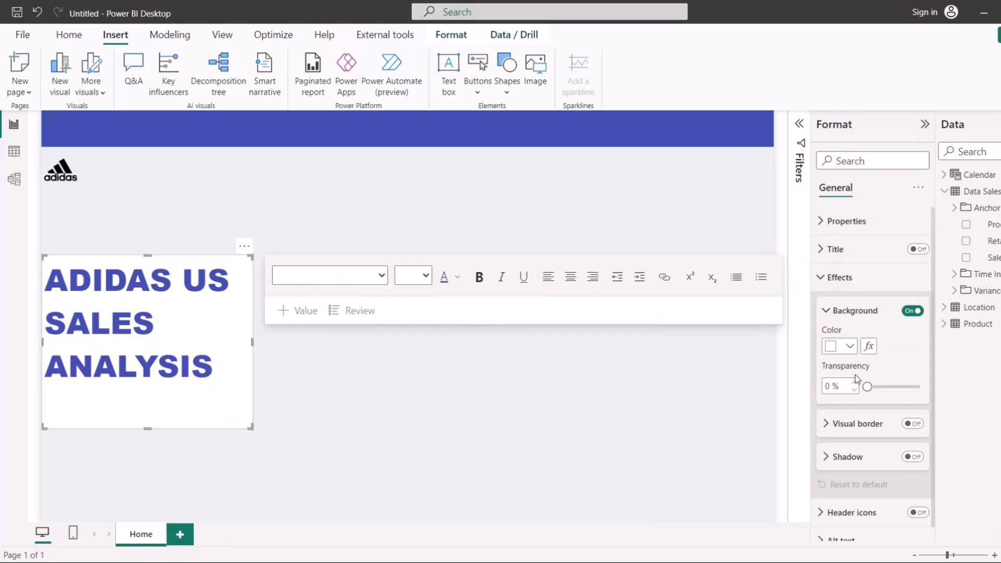
left_click(910, 315)
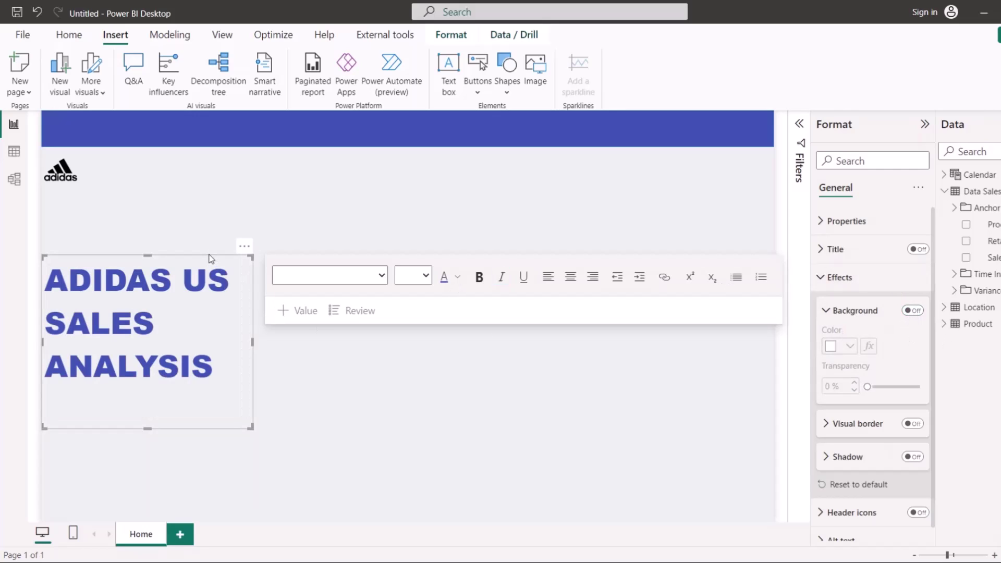
left_click_drag(211, 260, 204, 235)
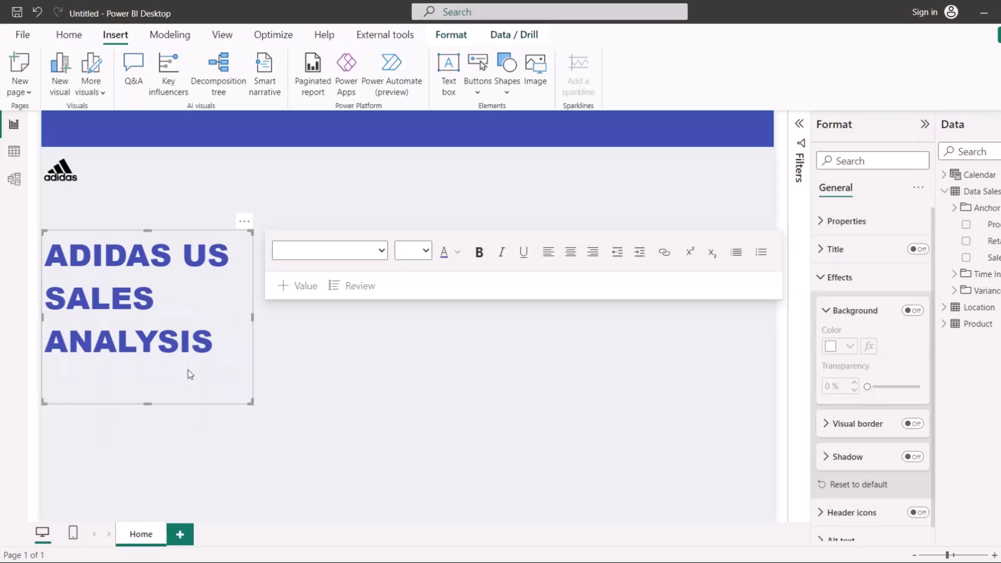
left_click_drag(148, 402, 161, 368)
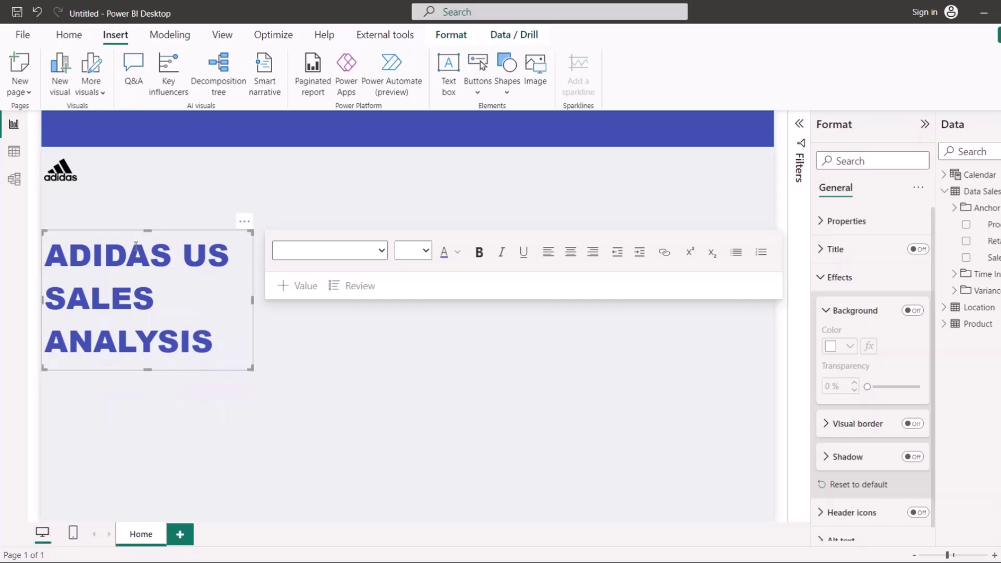
left_click_drag(120, 231, 126, 260)
left_click(145, 400)
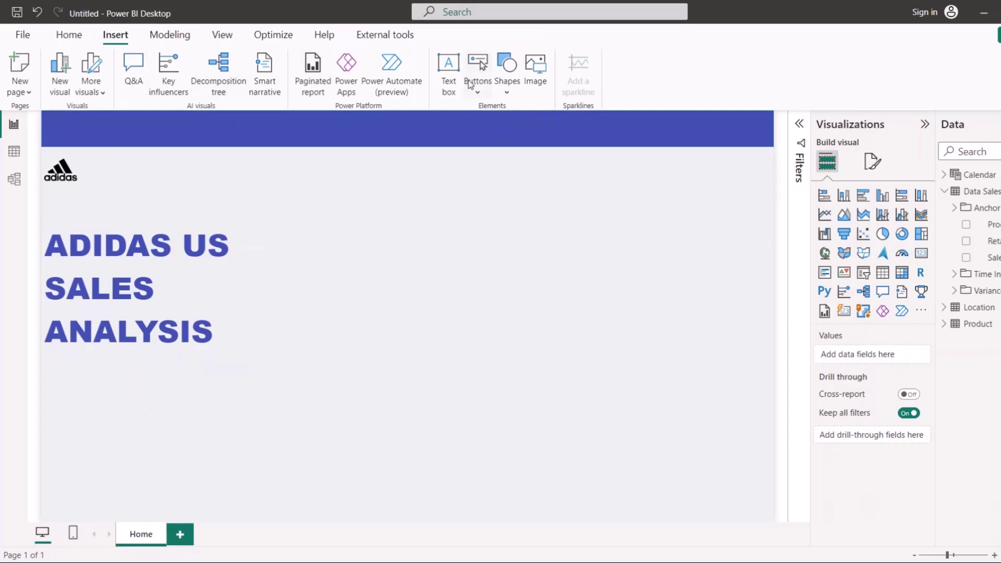
Insert a chevron arrow shape, shrink it to a small icon and place it beneath the word ANALYSIS
left_click(510, 91)
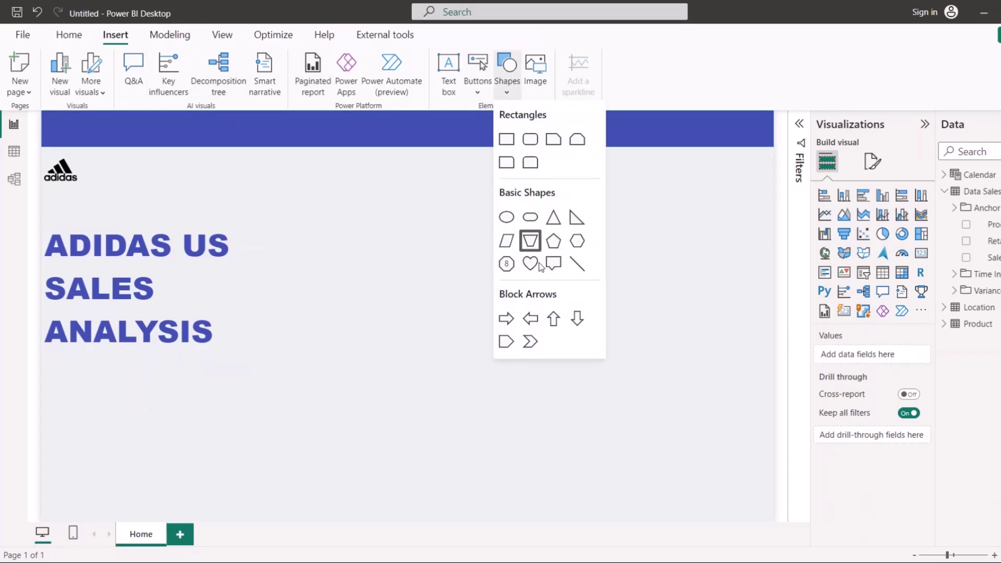
left_click(529, 344)
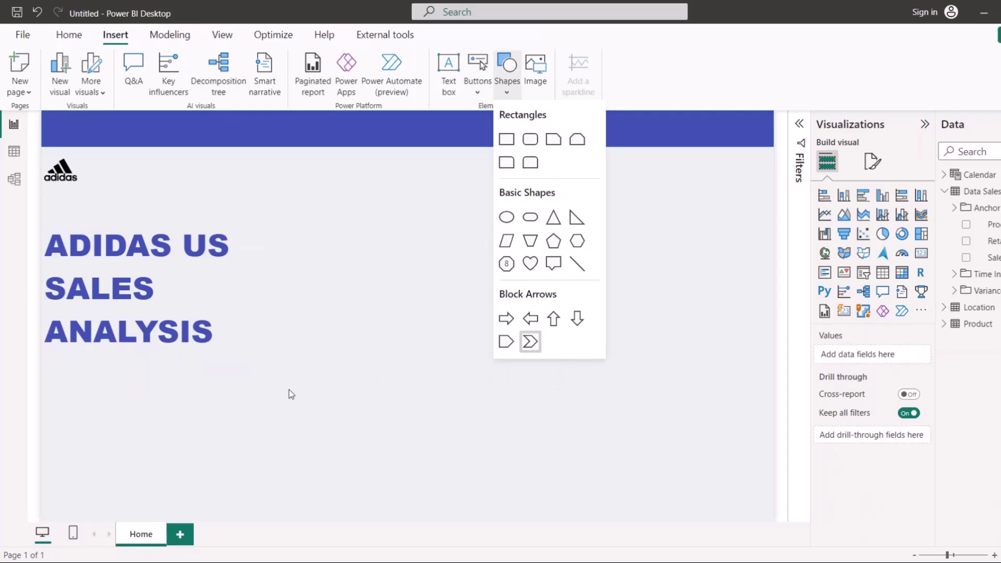
left_click_drag(255, 508, 102, 389)
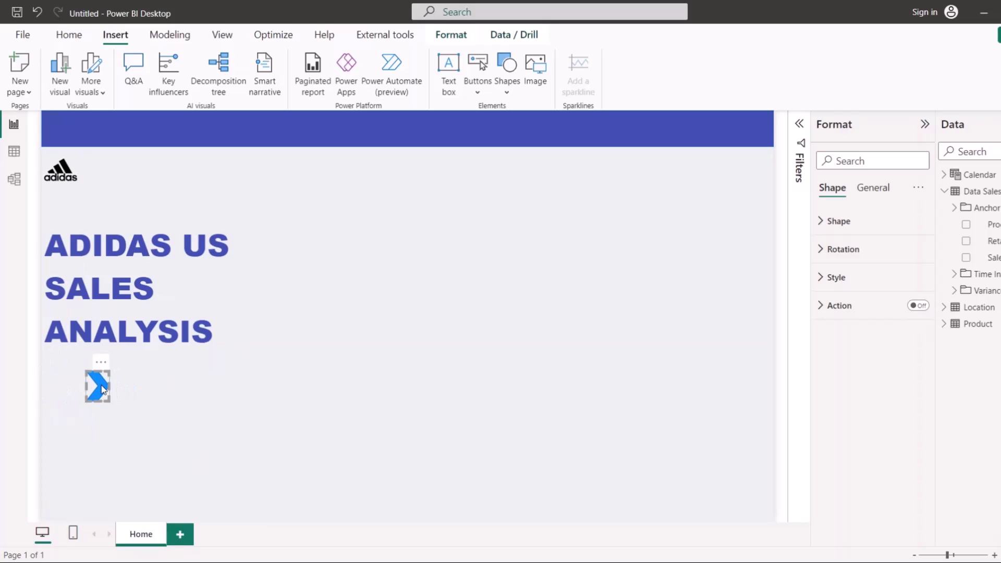
Fill the small chevron with the same blue as the header band
left_click(834, 278)
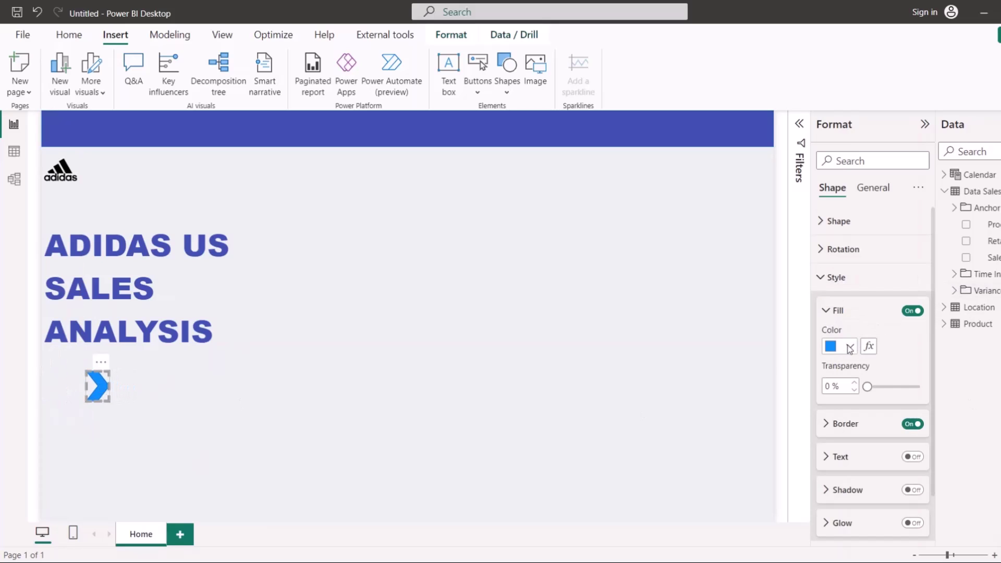
left_click(850, 347)
left_click(876, 284)
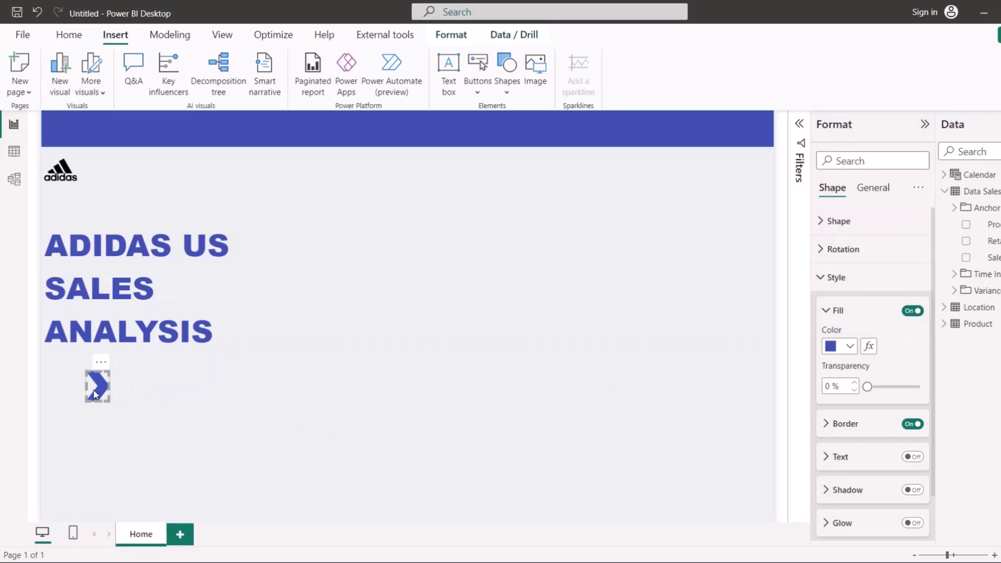
Resize the blue chevron beneath ANALYSIS into a slimmer, more compact icon
left_click_drag(109, 387, 99, 387)
mouse_move(96, 390)
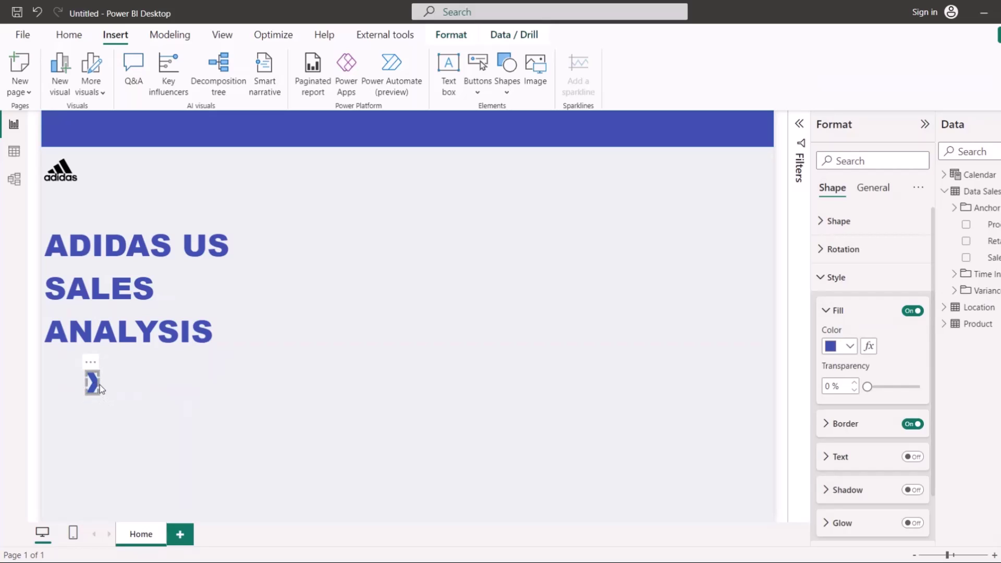
left_click_drag(94, 387, 117, 436)
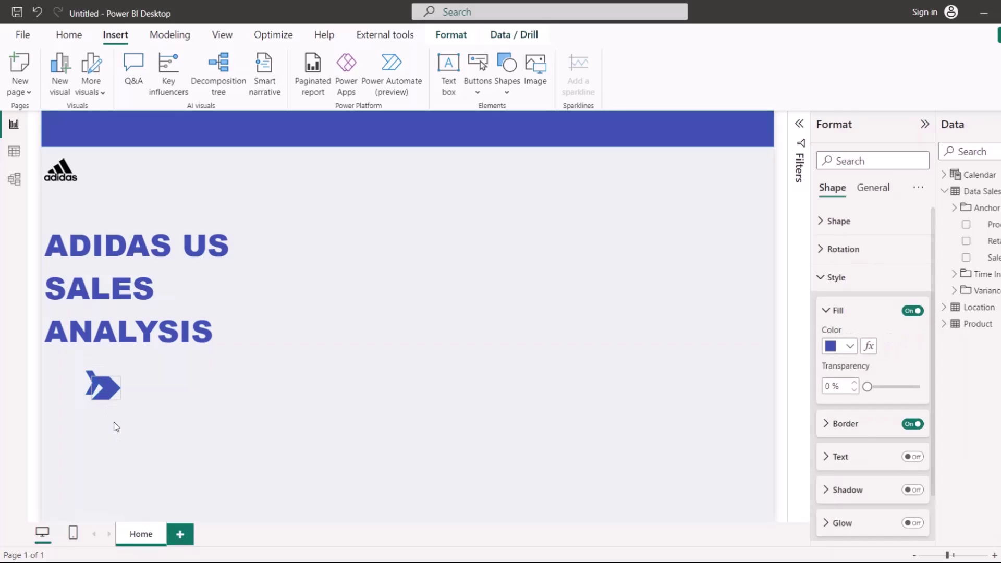
left_click(111, 420)
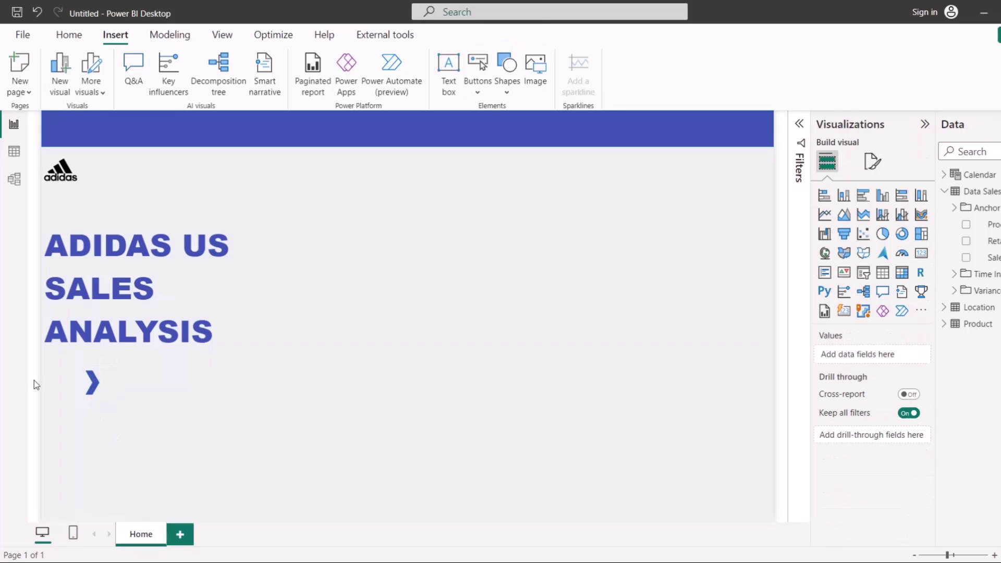
left_click(92, 387)
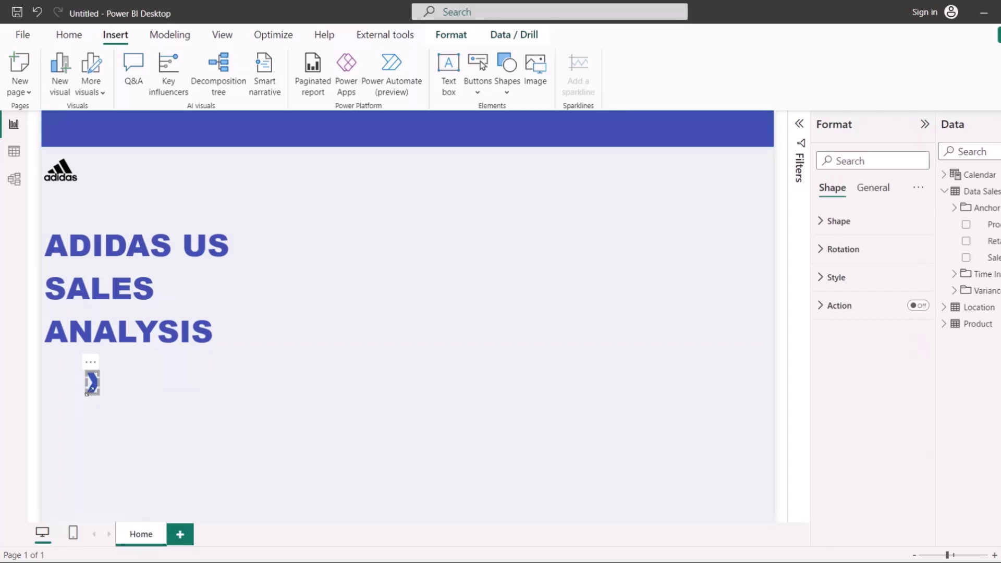
left_click_drag(83, 393, 80, 396)
Duplicate the chevron twice and arrange the three chevrons in an evenly spaced diagonal running downward beneath the title
key("ctrl+v")
left_click_drag(96, 390, 103, 427)
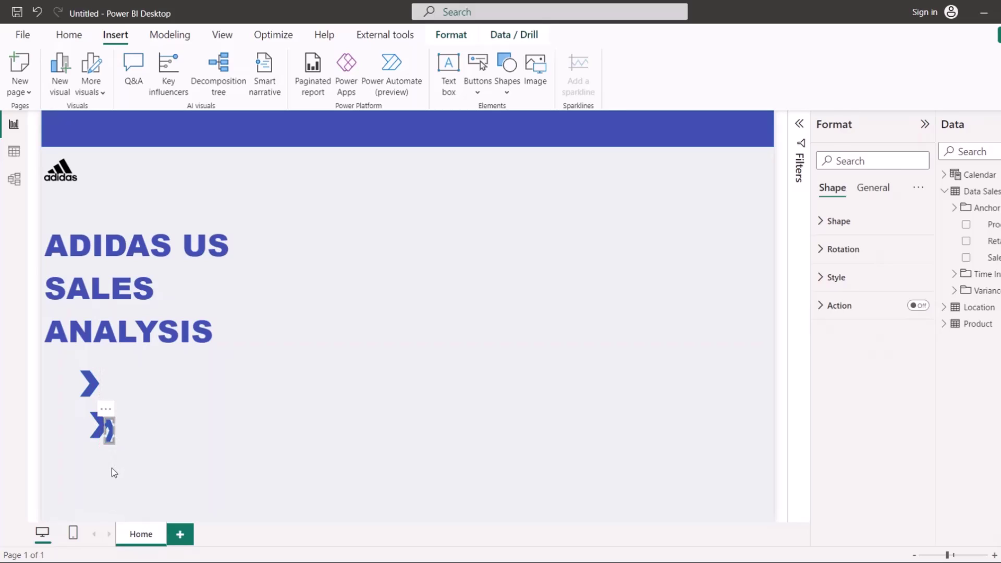
left_click(111, 467)
left_click(104, 428)
left_click_drag(104, 428, 130, 465)
left_click(102, 427)
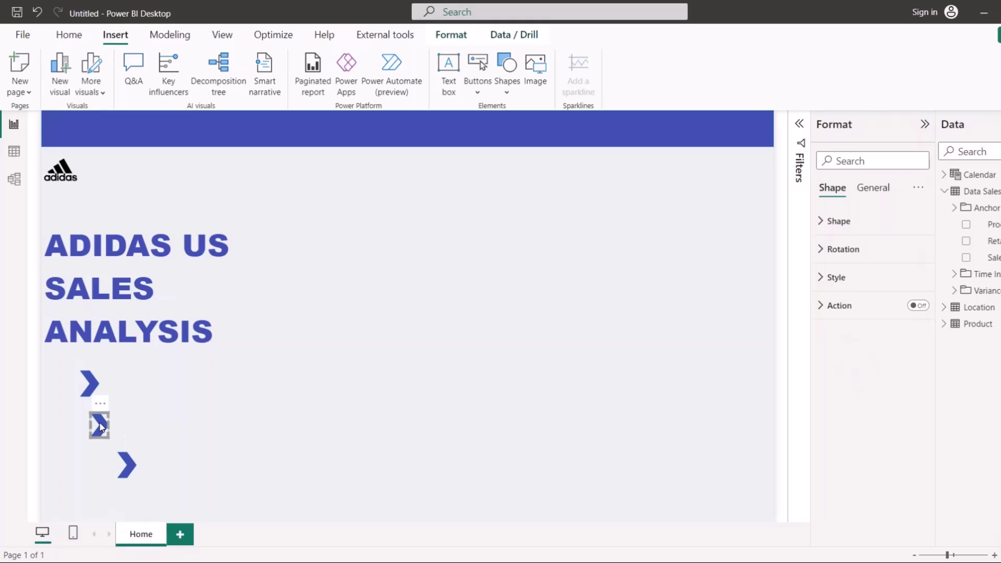
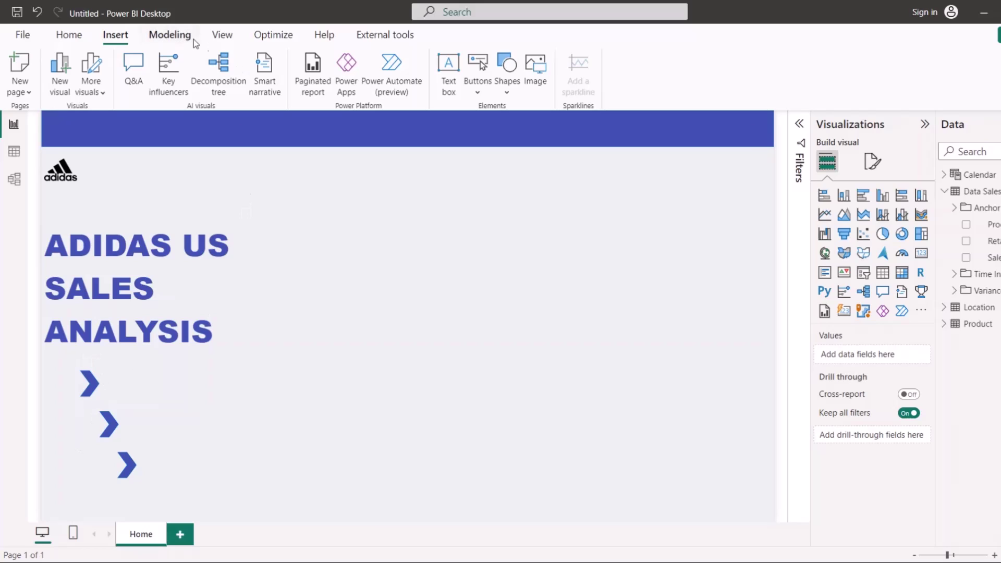
Insert a blank button, shrink it to a small rectangle and place it beside the first chevron
left_click(477, 86)
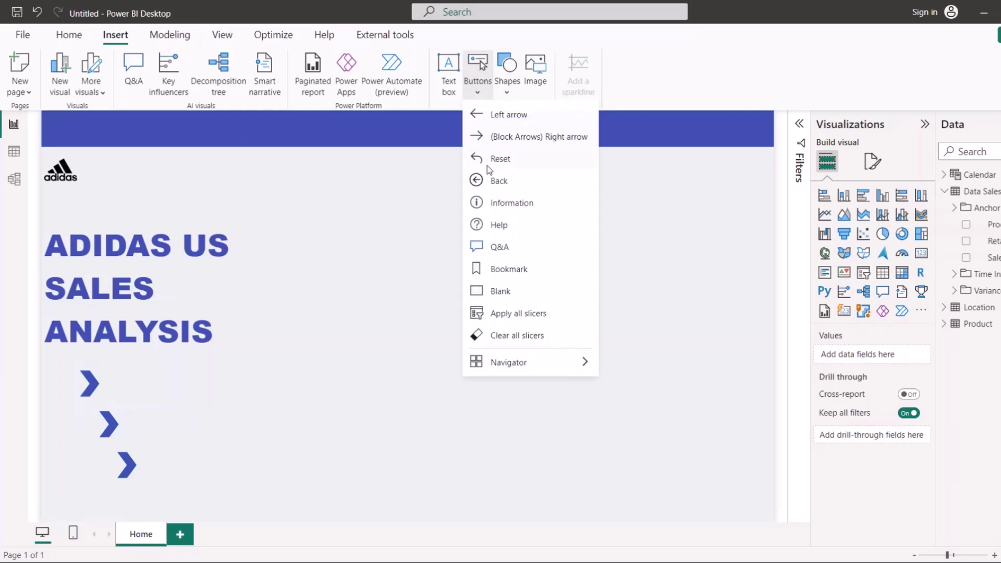
left_click(512, 291)
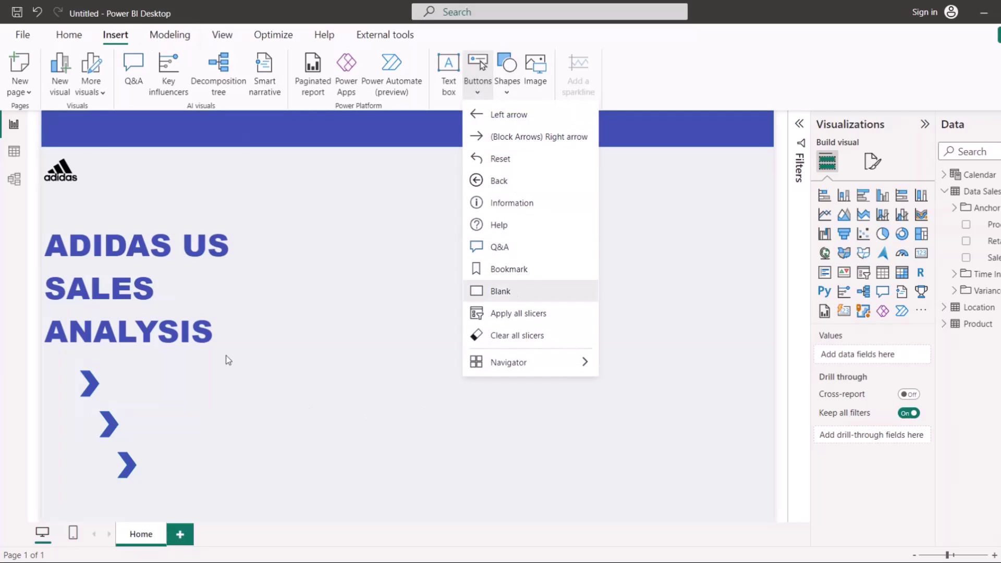
left_click_drag(68, 127, 209, 397)
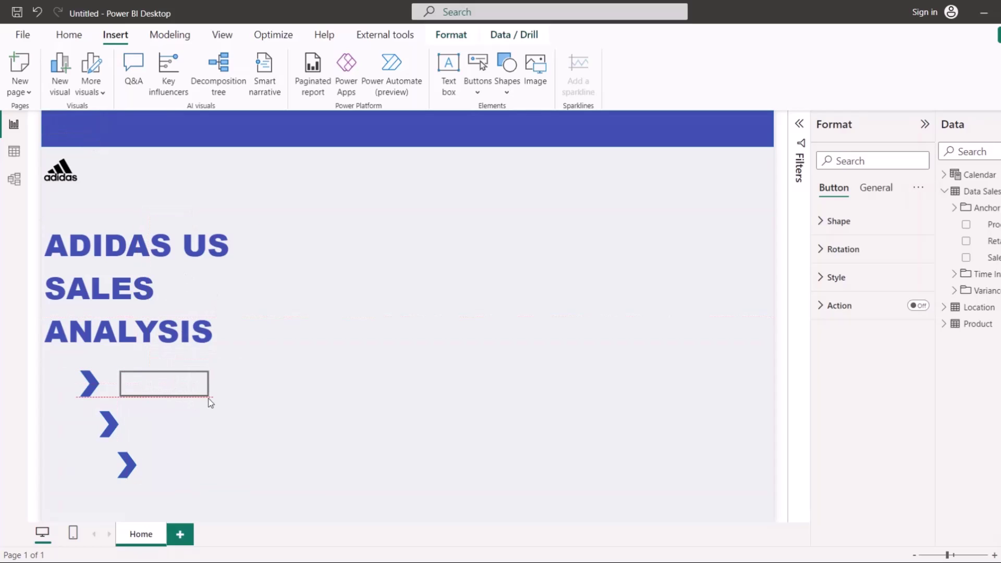
Turn on the blank button's text and set it to Product
left_click(849, 279)
left_click(913, 380)
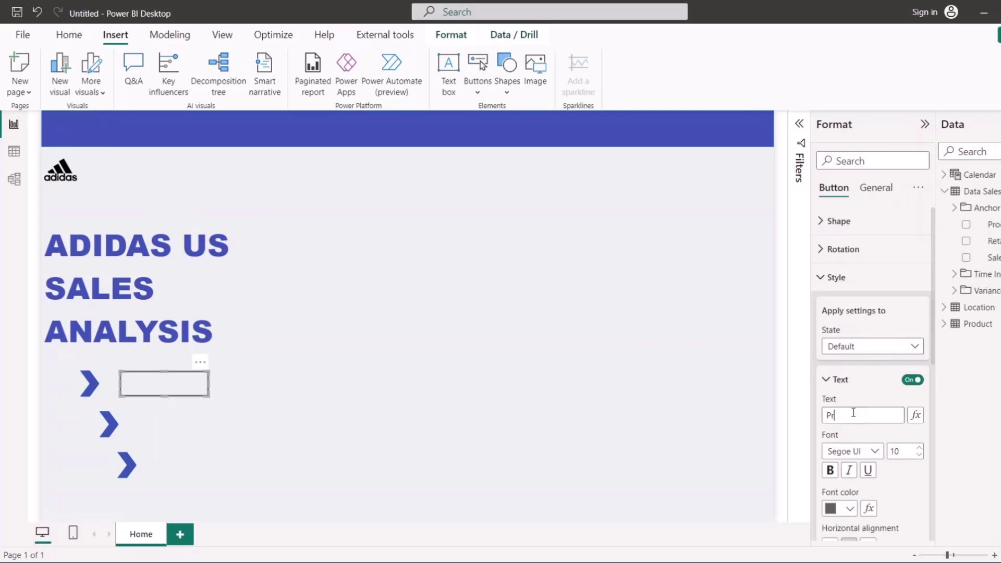
left_click(853, 412)
type("Product")
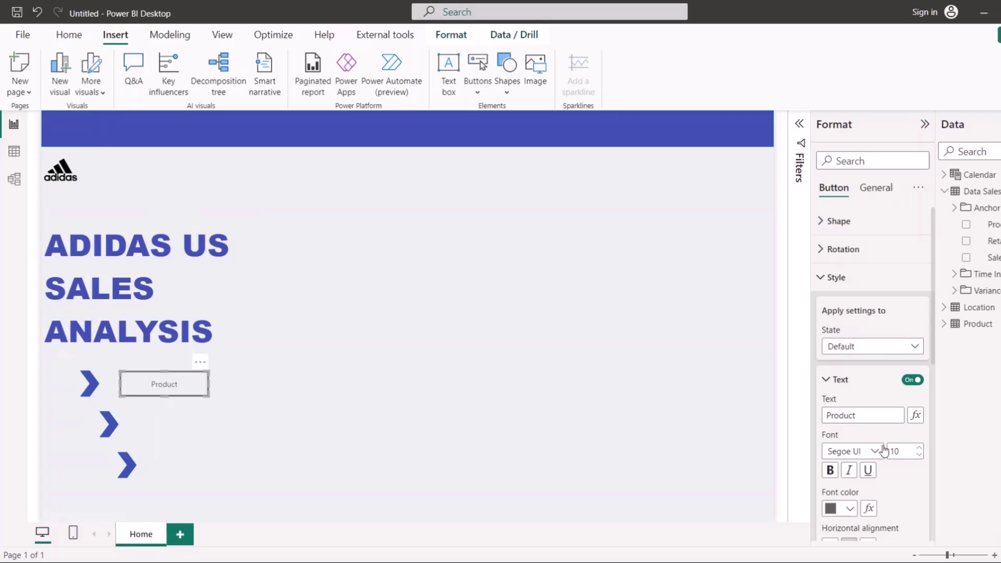
Set the Product button's font size to 20 and its font color to the header's blue
left_click(919, 448)
left_click(919, 448)
left_click(919, 448)
left_click(919, 447)
left_click(920, 448)
left_click(920, 448)
left_click(920, 448)
scroll(865, 461, "down", 2)
left_click(847, 462)
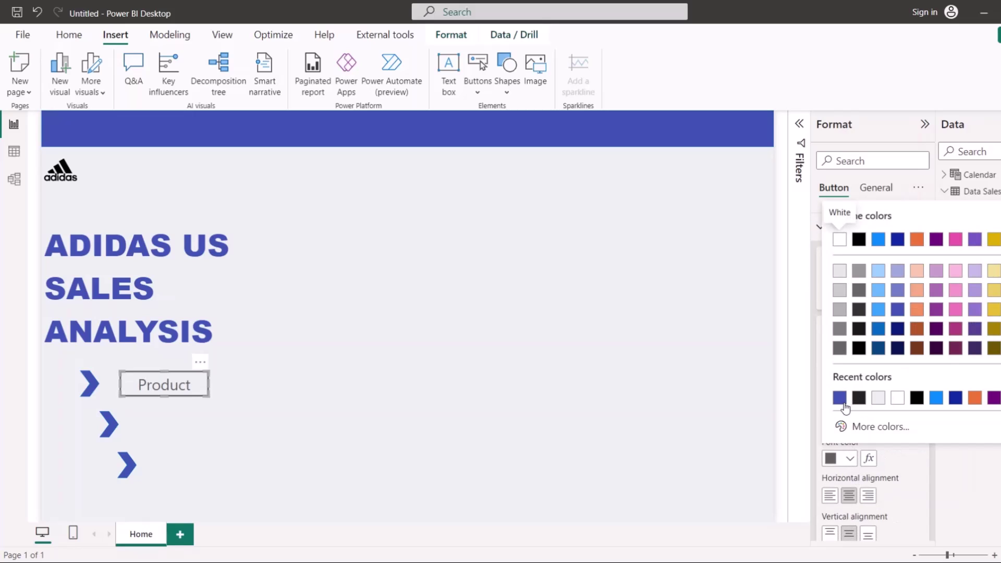
left_click(839, 398)
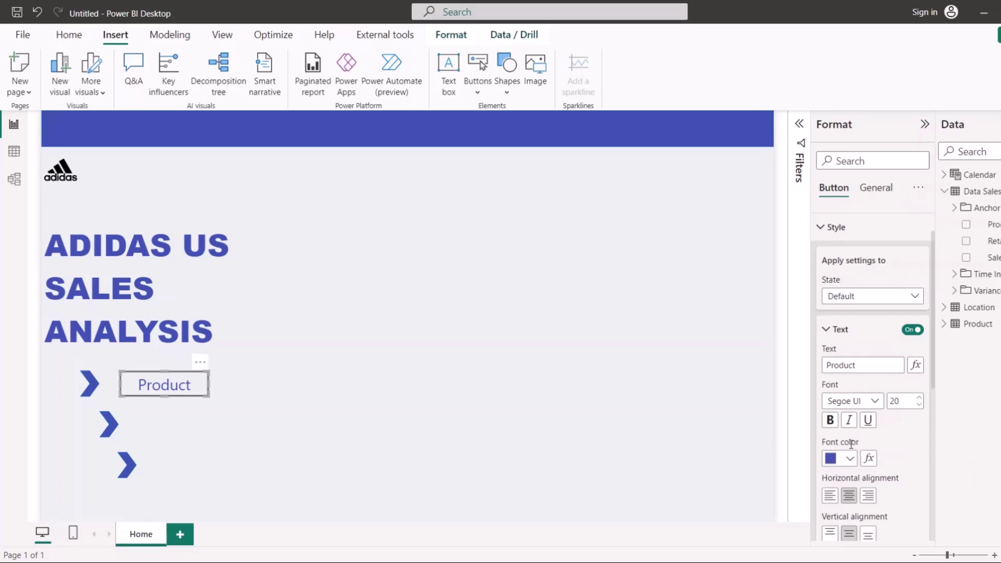
Turn off the Product button's border and move the button slightly closer to the first chevron
scroll(855, 440, "down", 5)
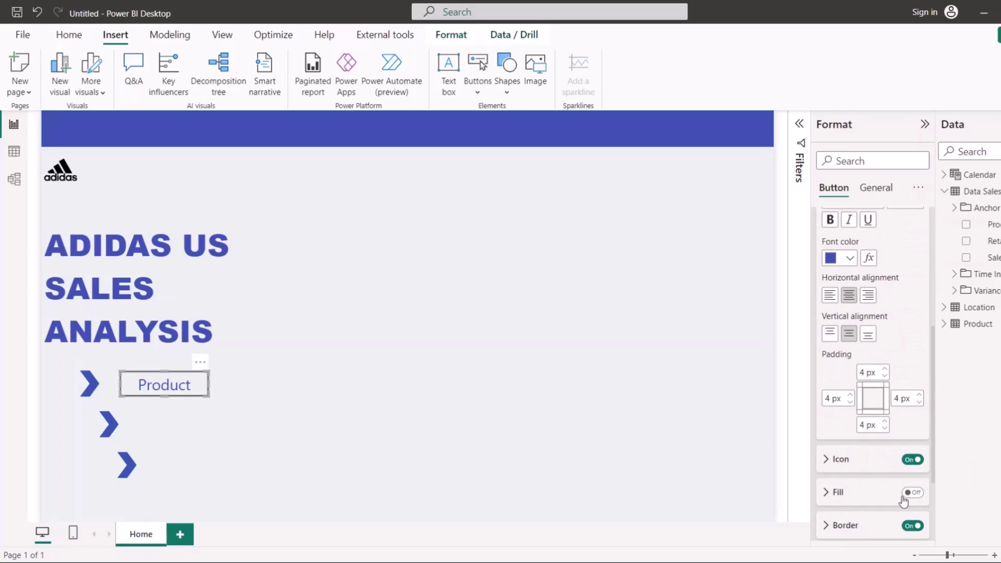
left_click(908, 524)
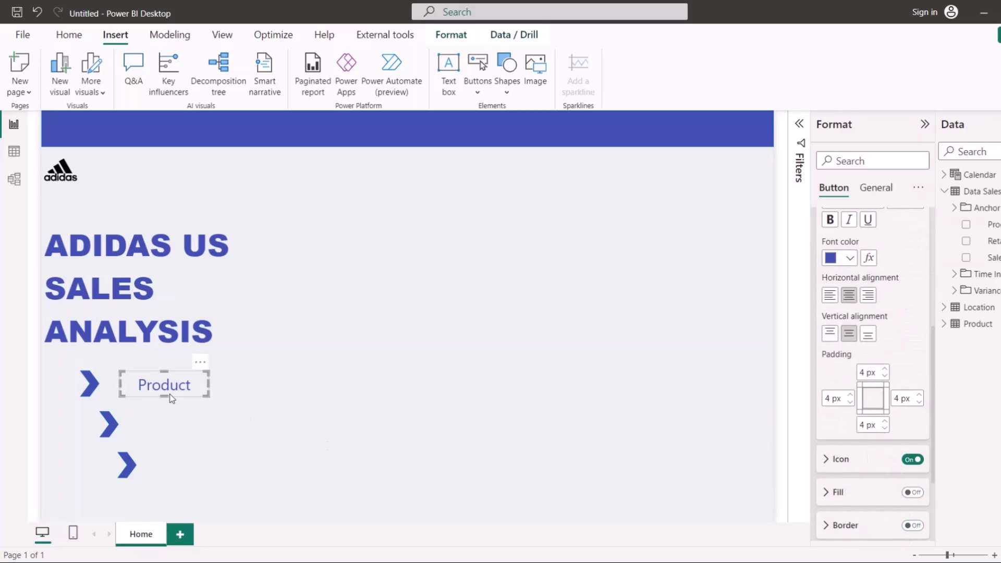
key("Left")
key("Left")
key("Left")
key("Left")
key("Left")
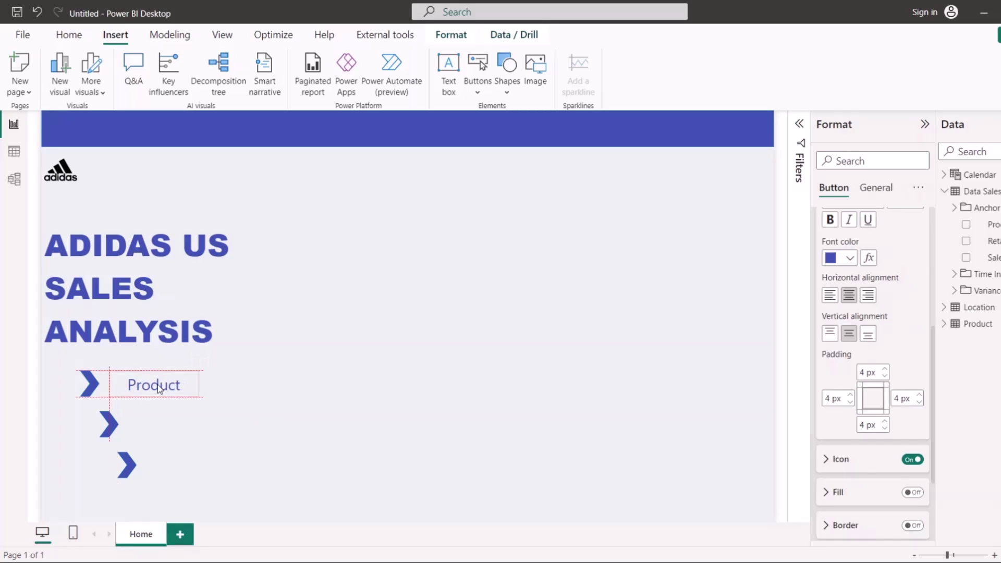
Duplicate the Product button, place the copy beside the second chevron and set its text to Deep Insight
key("ctrl+c")
key("ctrl+v")
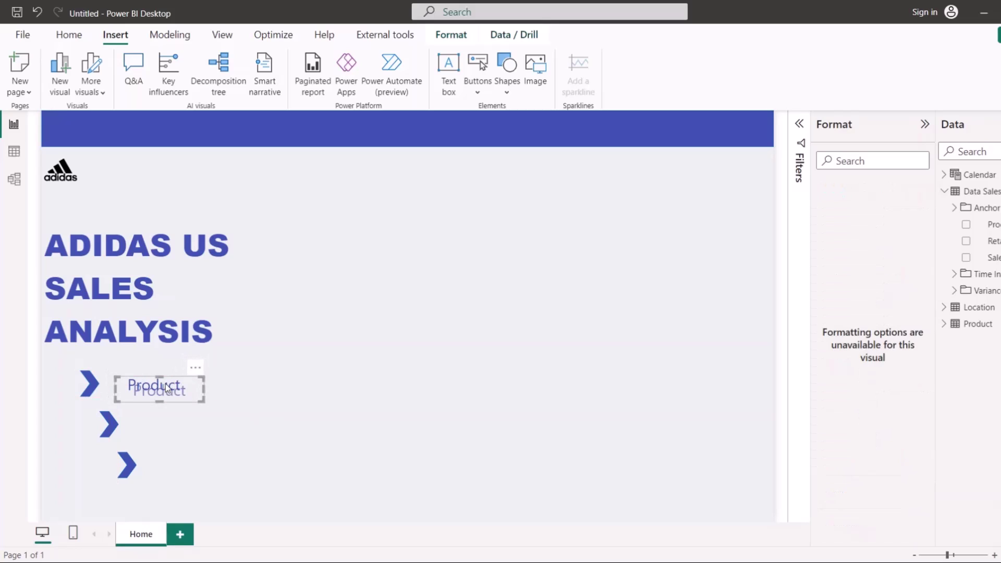
left_click_drag(165, 389, 186, 422)
left_click_drag(872, 416, 815, 417)
type("Deep")
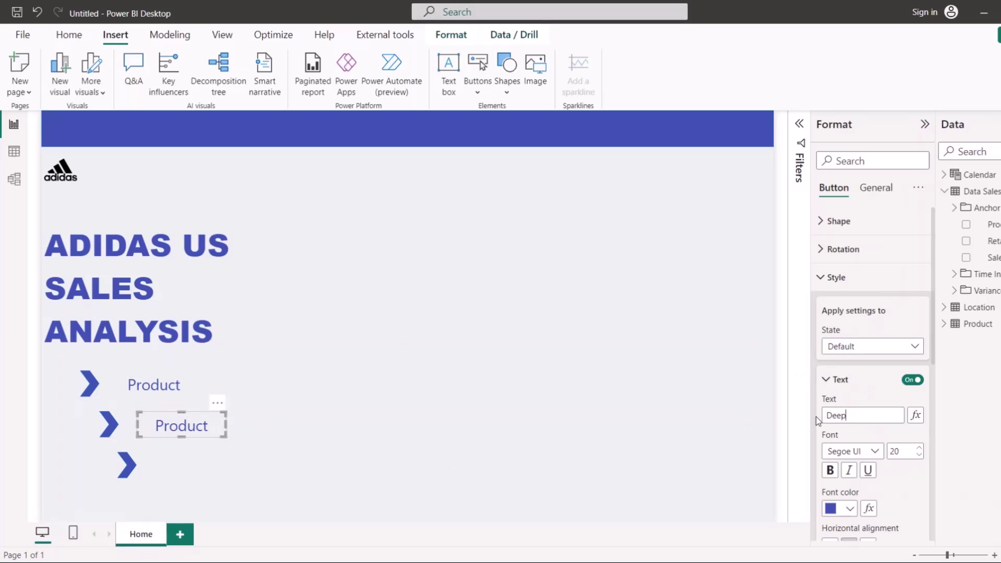
type(" Insight")
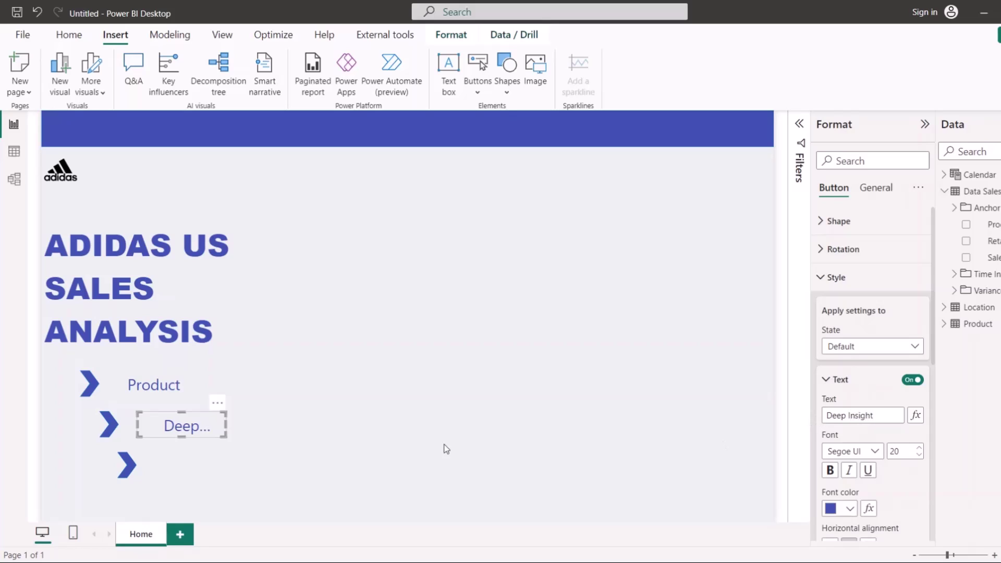
Widen the Deep Insight button to fit its label, and duplicate it beside the third chevron with the text Trend Analysis
left_click_drag(225, 423, 228, 464)
key("ctrl+c")
key("ctrl+v")
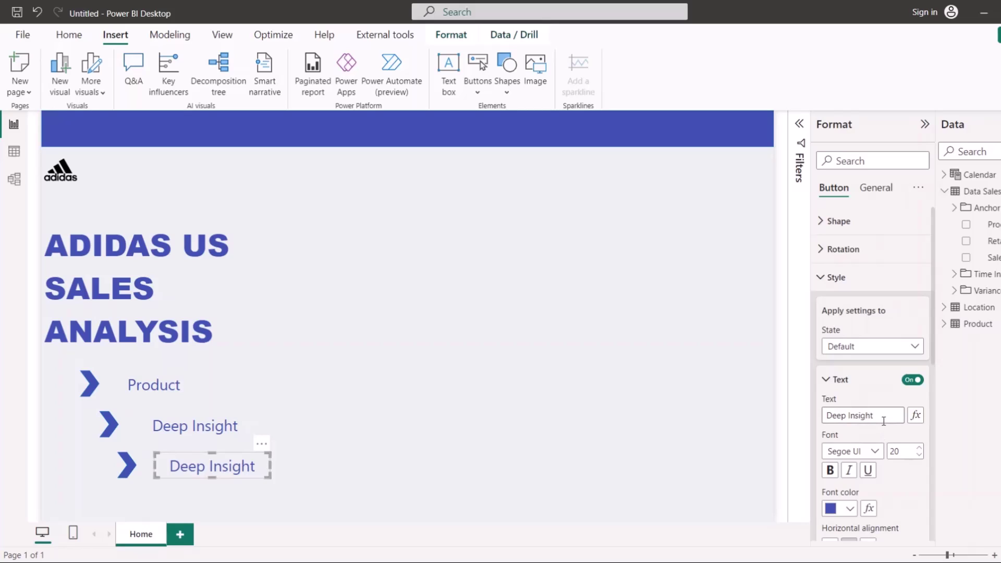
left_click_drag(887, 417, 795, 430)
type("Trend Ana")
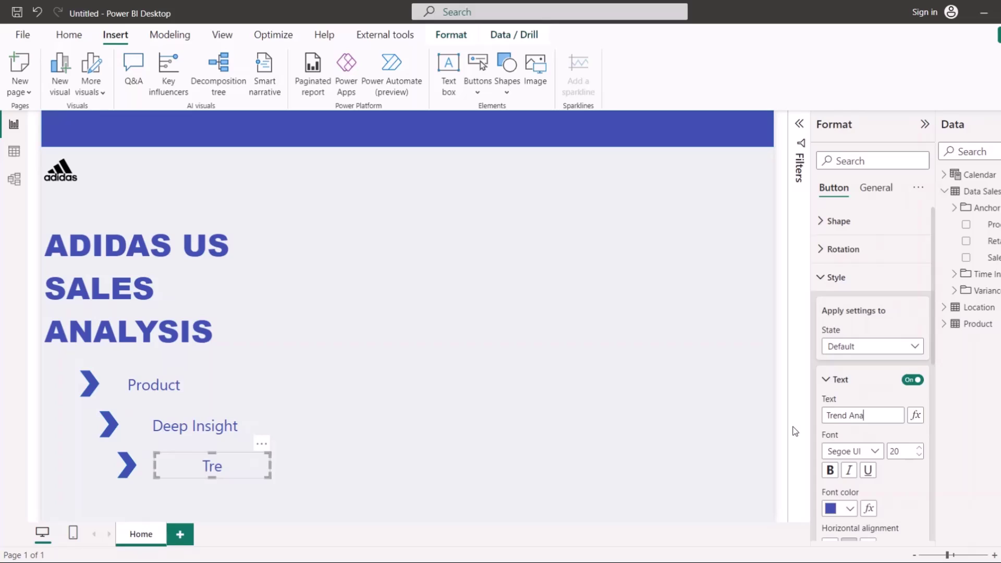
type("lysis")
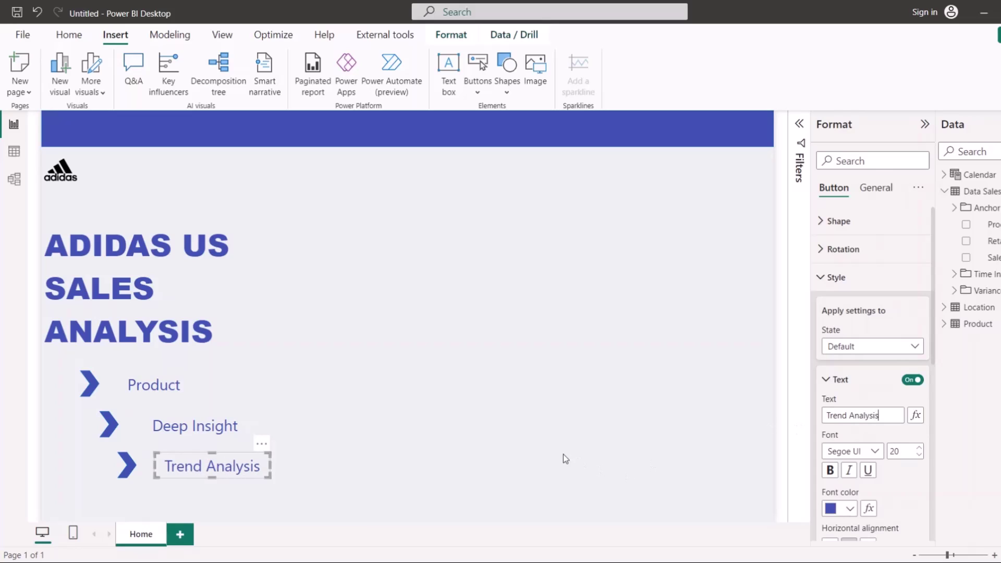
left_click(563, 455)
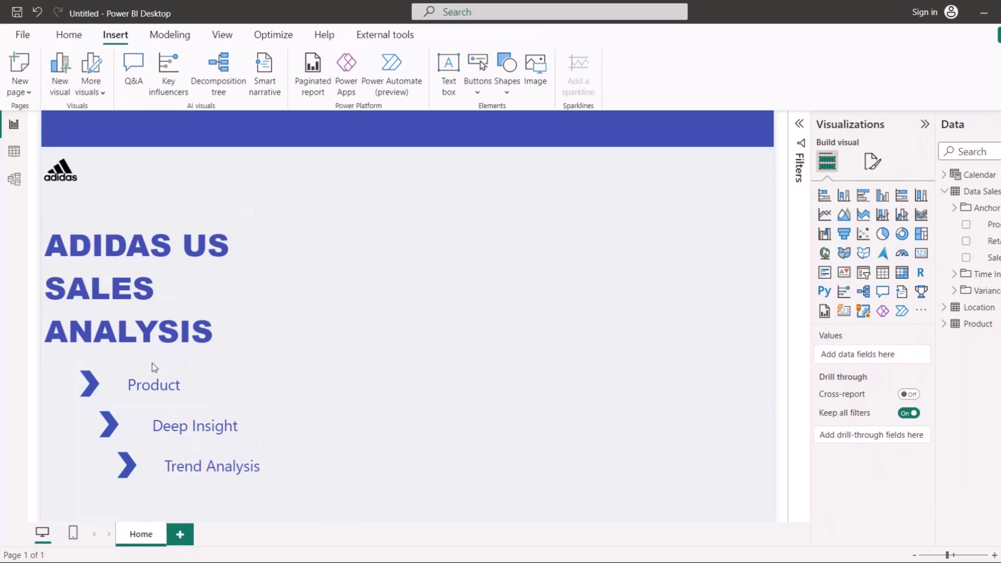
left_click(157, 386)
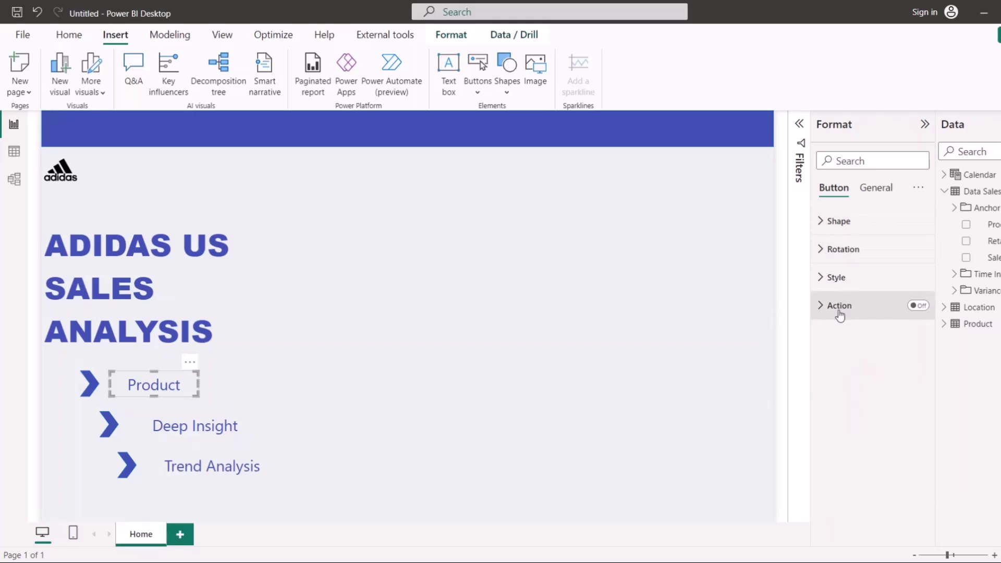
left_click(176, 430)
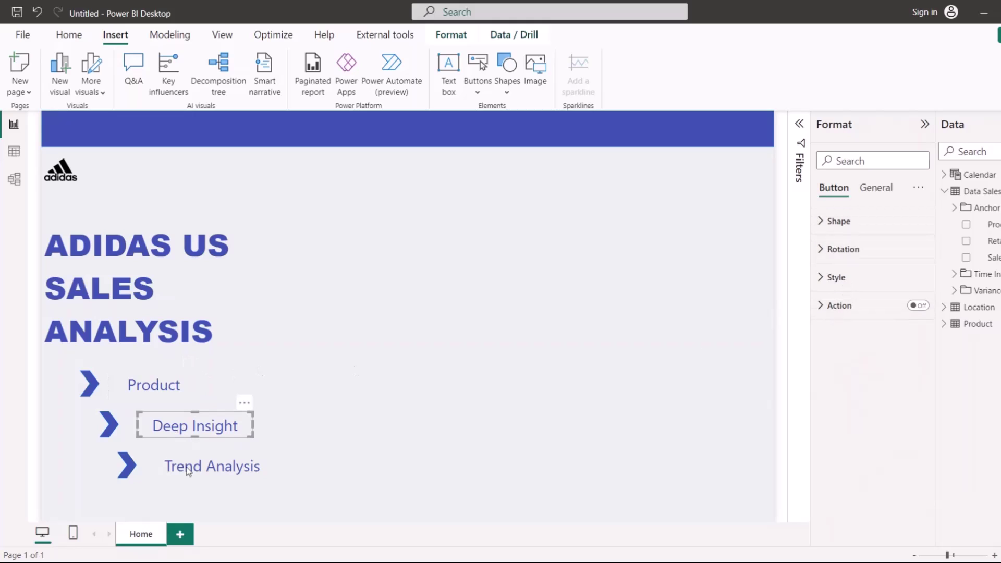
left_click(219, 467)
left_click(406, 359)
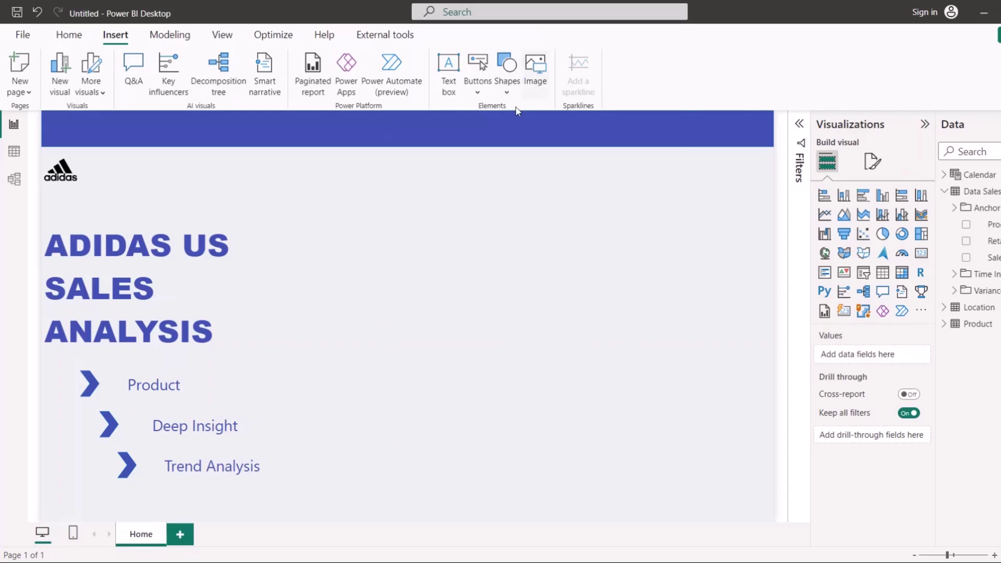
Insert the picture _R4A9894 from the Course Resources folder onto the Home page
left_click(535, 68)
left_click(161, 125)
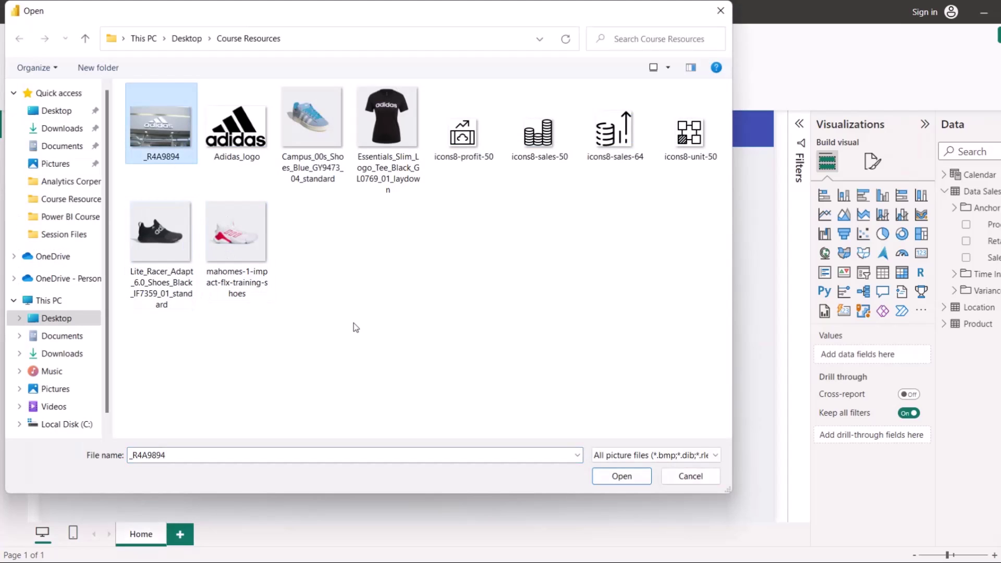
left_click(602, 472)
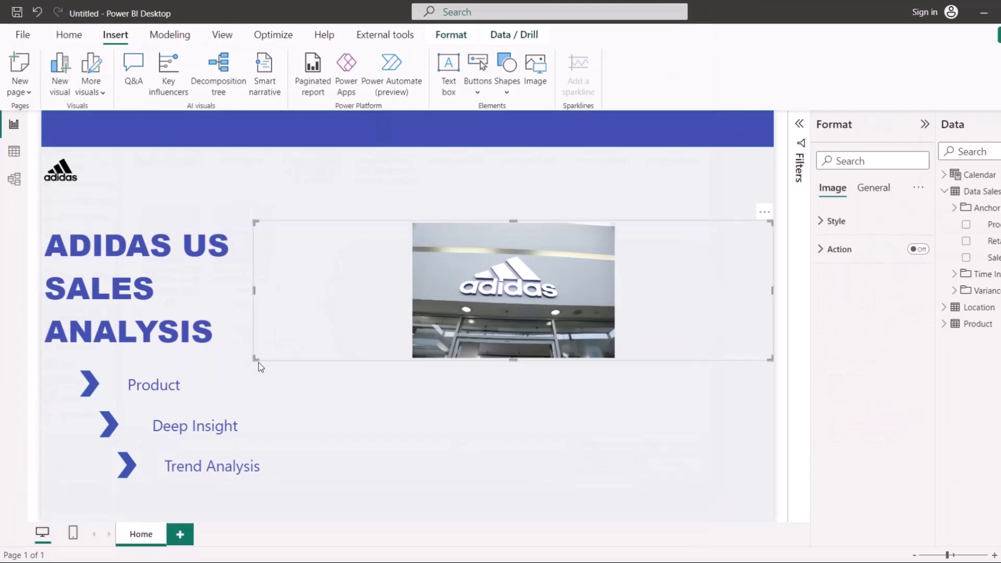
Enlarge the storefront picture so it fills the area beside the title and buttons down to the page's lower edge
left_click(261, 368)
left_click(281, 350)
left_click_drag(257, 357, 418, 476)
left_click_drag(592, 315, 599, 546)
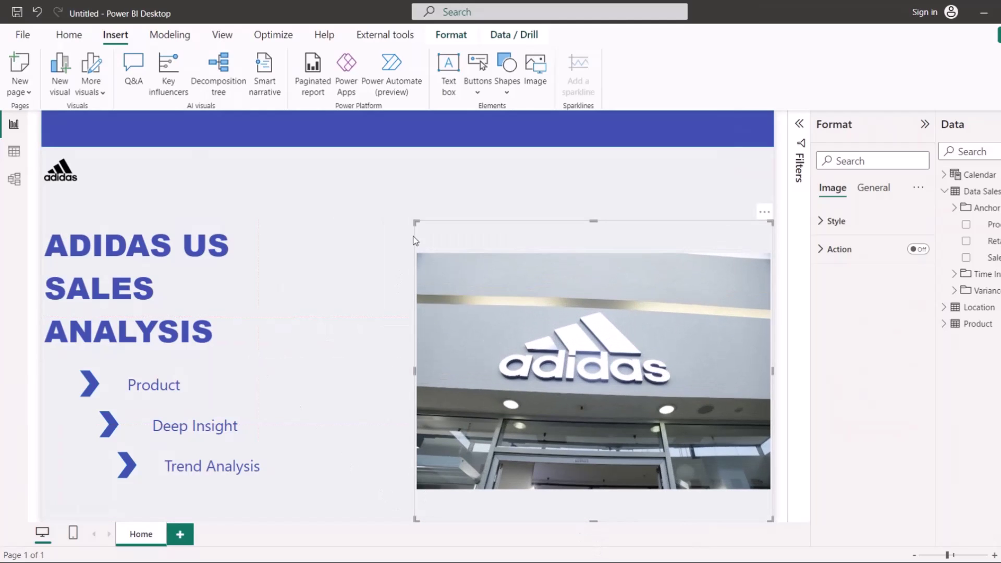
left_click_drag(416, 223, 301, 126)
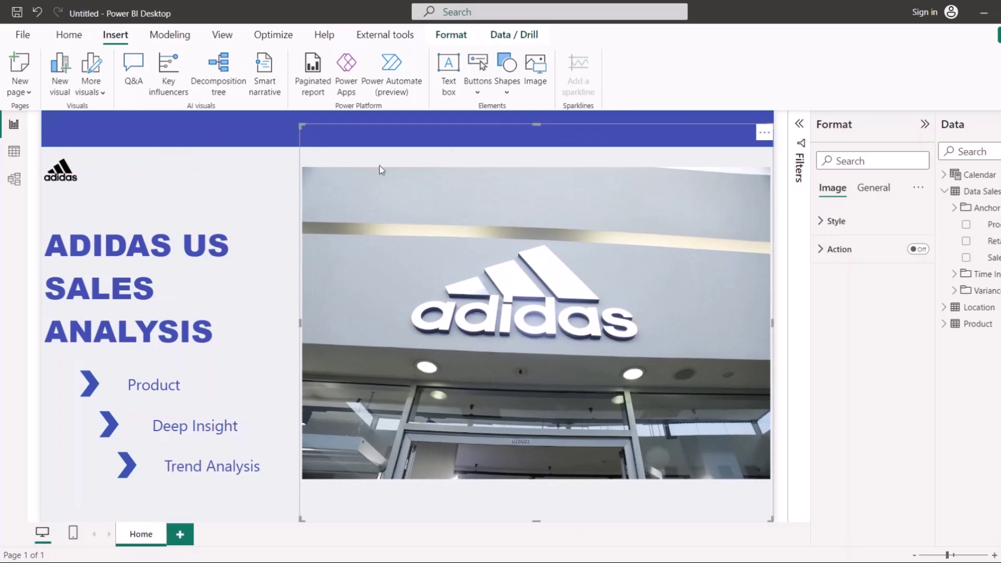
Adjust the storefront picture's upper edge and width so it sits below the blue header and clear of the buttons
left_click_drag(504, 147, 543, 202)
left_click_drag(302, 204, 286, 168)
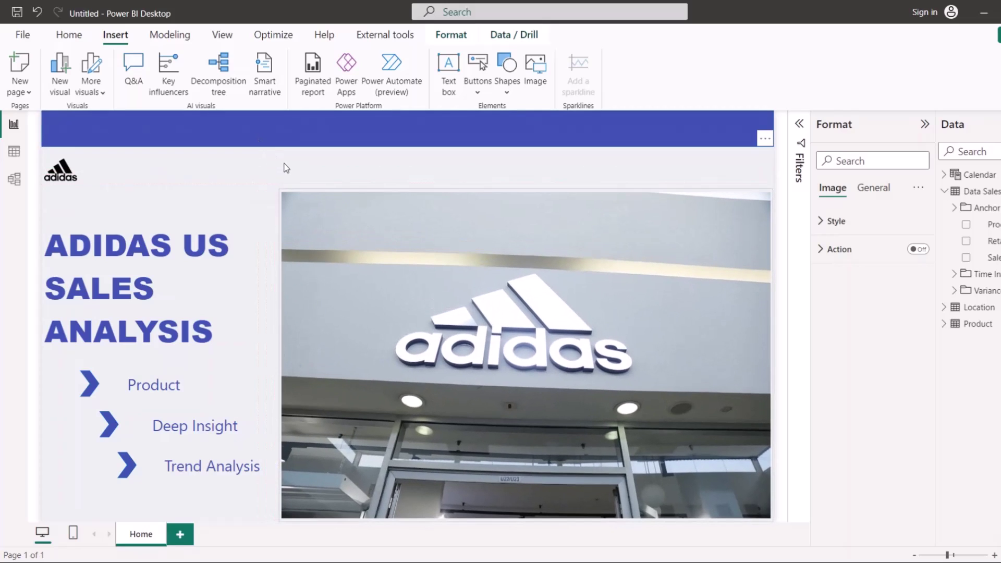
left_click(567, 417)
left_click_drag(279, 195, 287, 201)
left_click(367, 173)
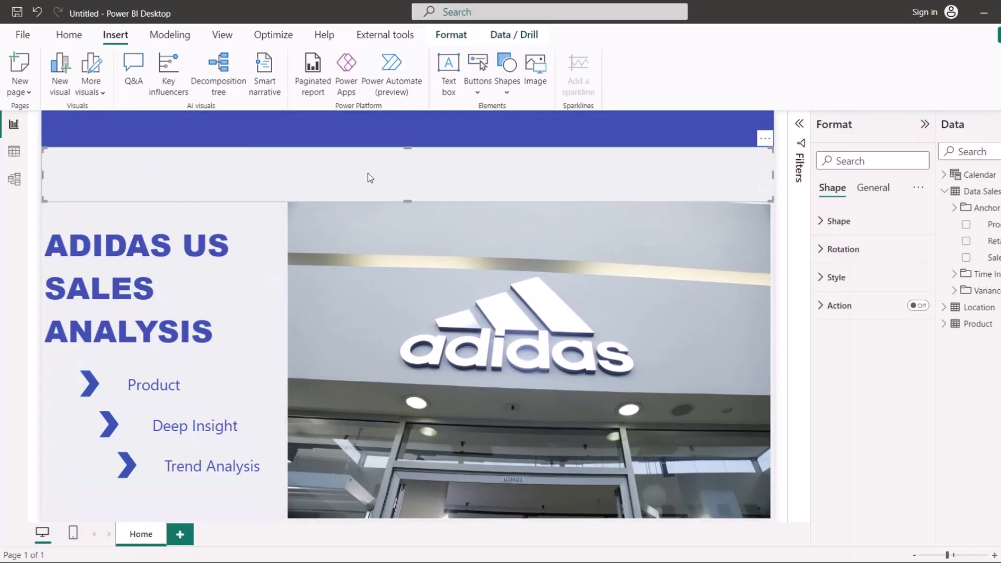
left_click(392, 235)
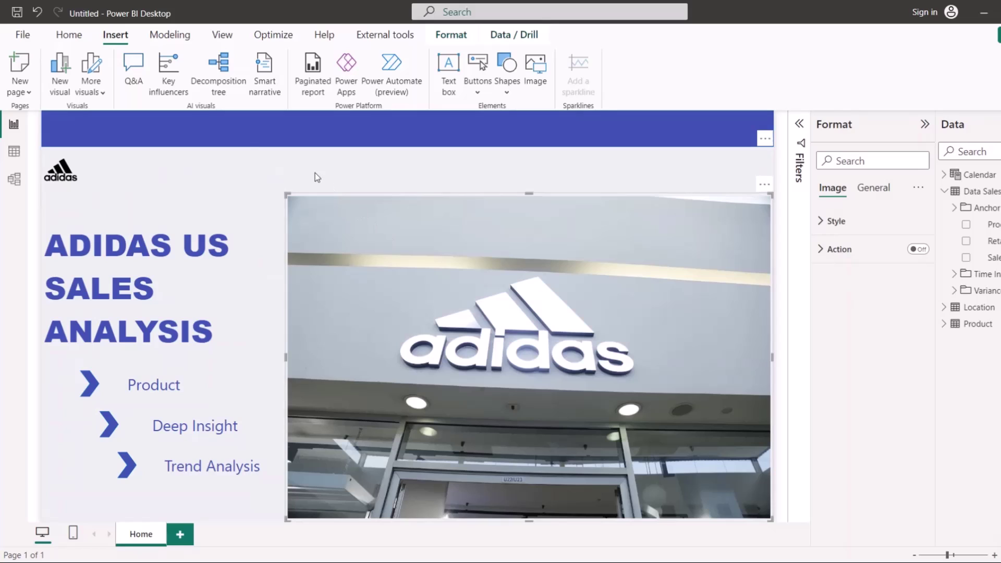
right_click(396, 237)
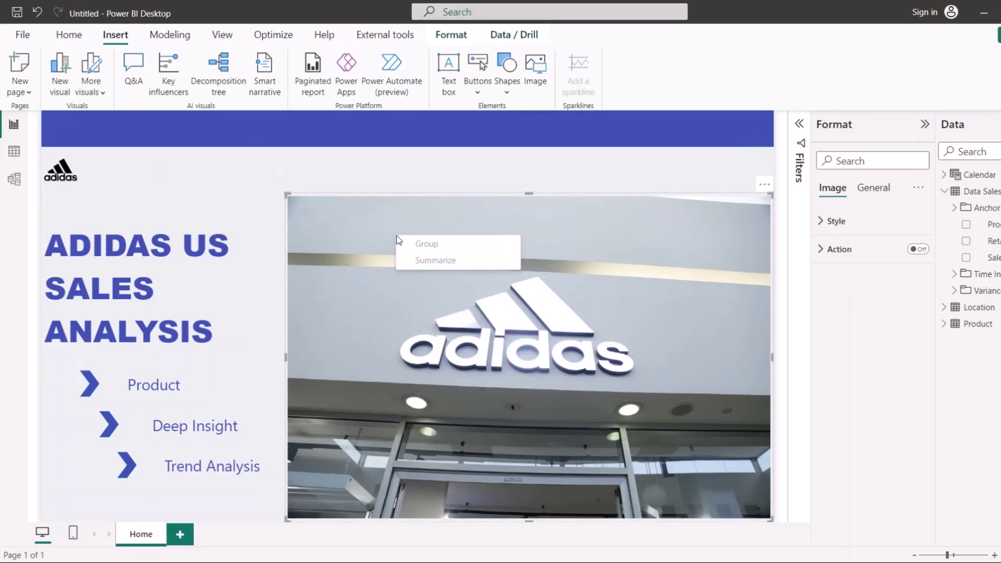
left_click(351, 182)
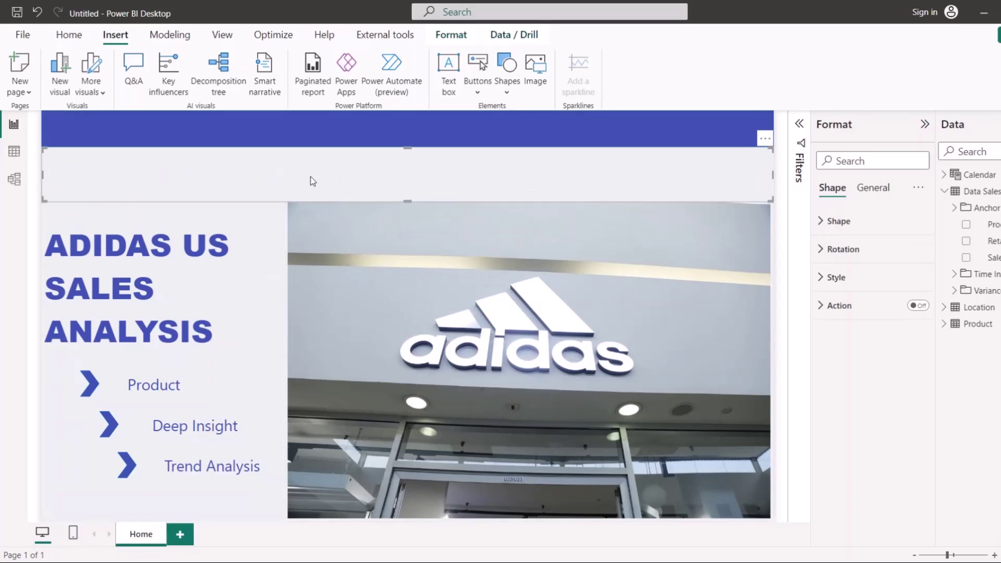
left_click(278, 233)
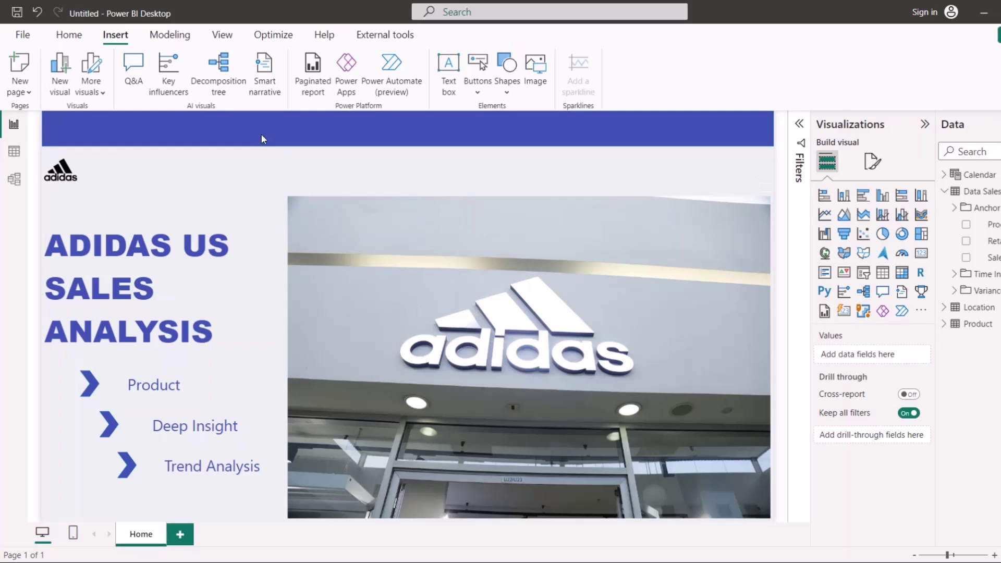
Insert a rectangle shape and size it to cover the whole storefront picture down to the page's lower edge
left_click(507, 92)
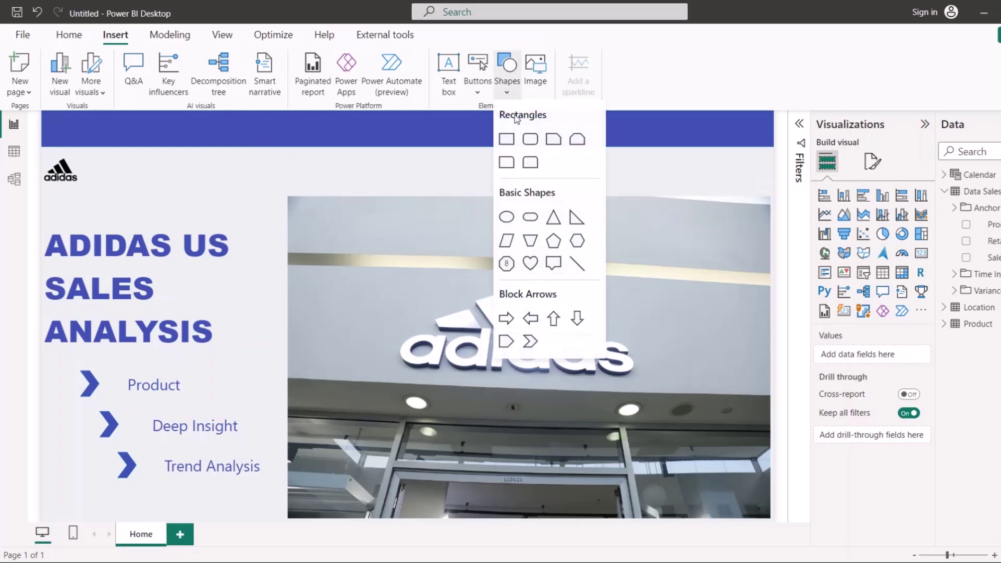
left_click(508, 136)
left_click_drag(175, 228, 378, 257)
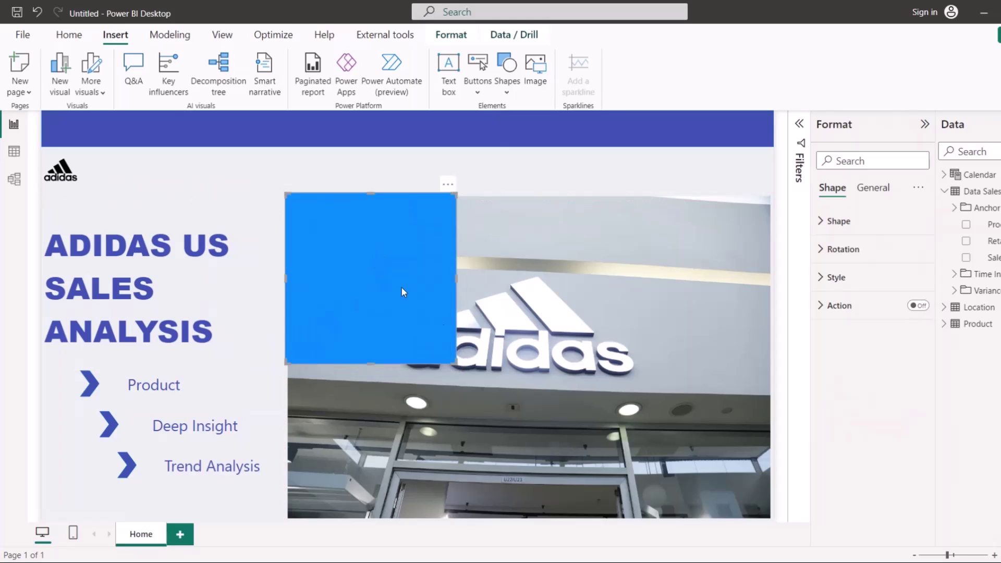
left_click_drag(456, 363, 778, 539)
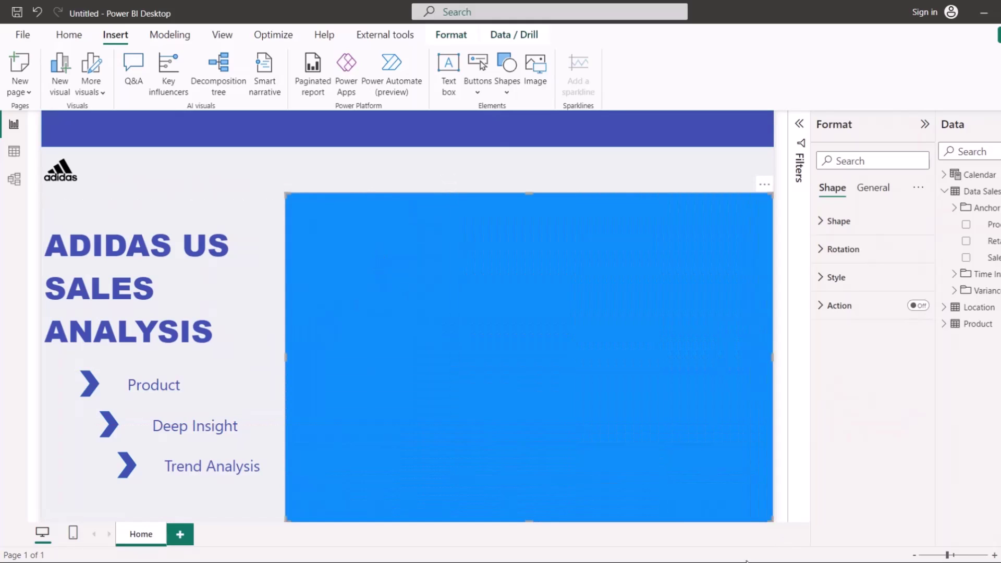
Fill the rectangle over the storefront picture with the header's dark blue and set its transparency to 51%
left_click(855, 281)
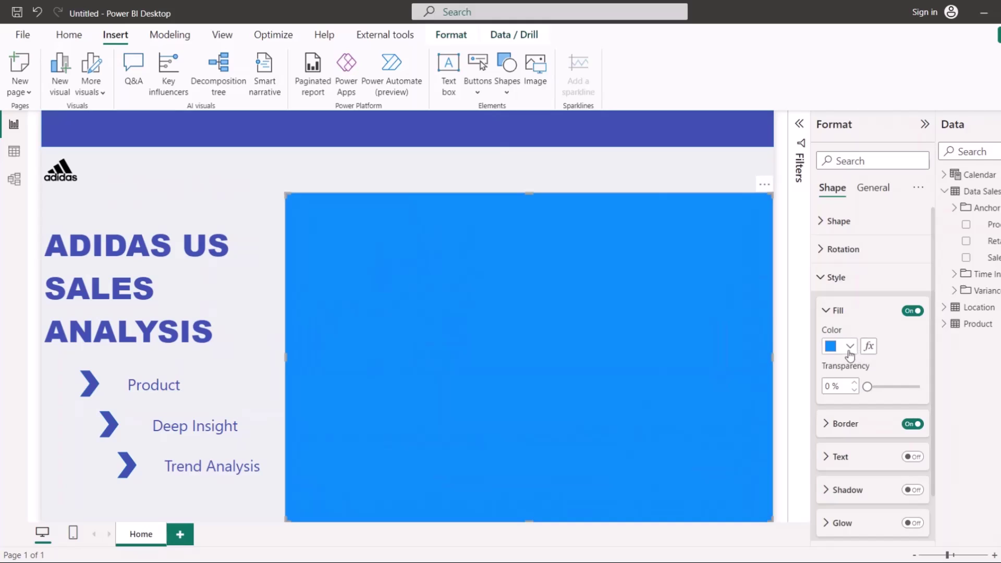
left_click(849, 346)
left_click(844, 291)
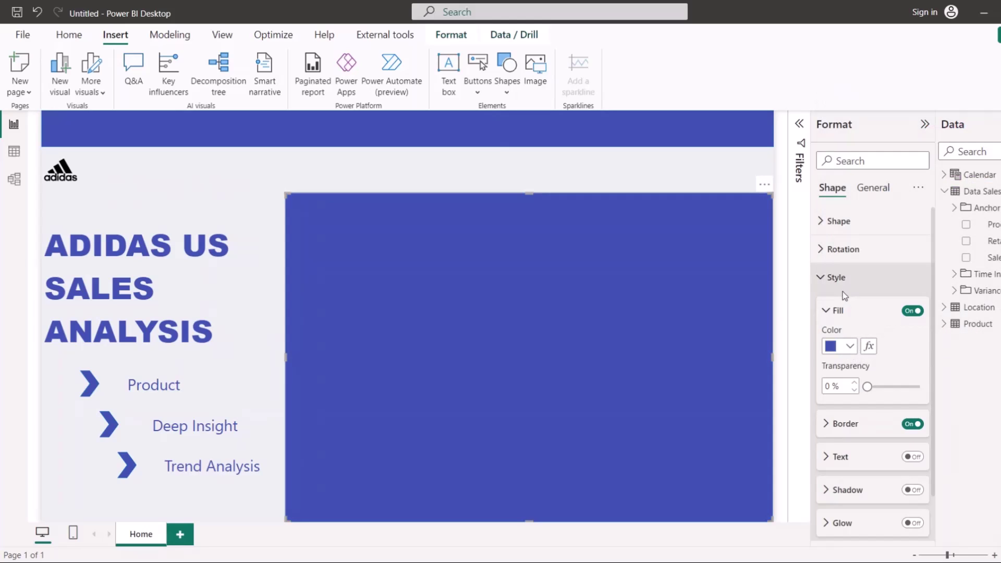
left_click_drag(867, 386, 893, 386)
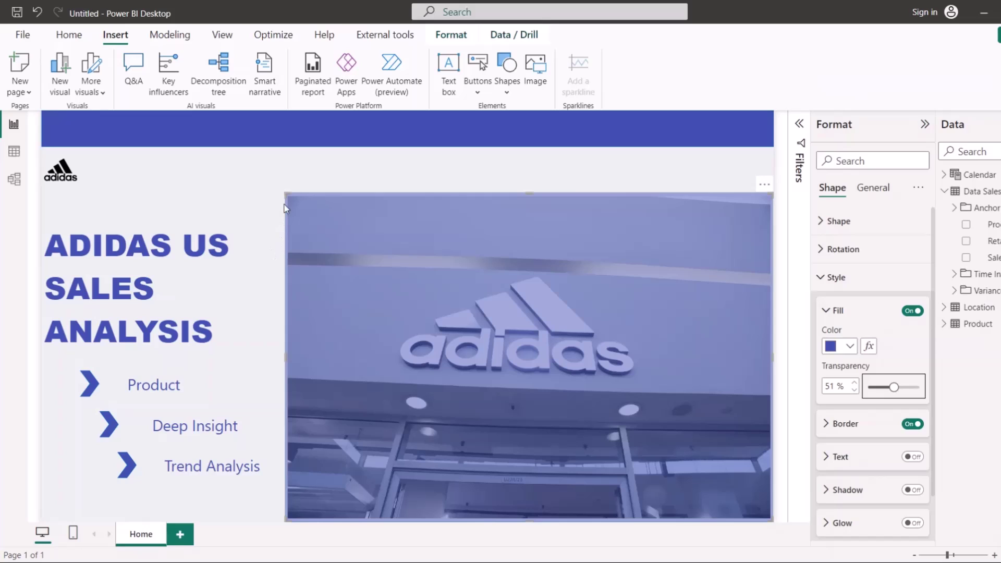
left_click(262, 254)
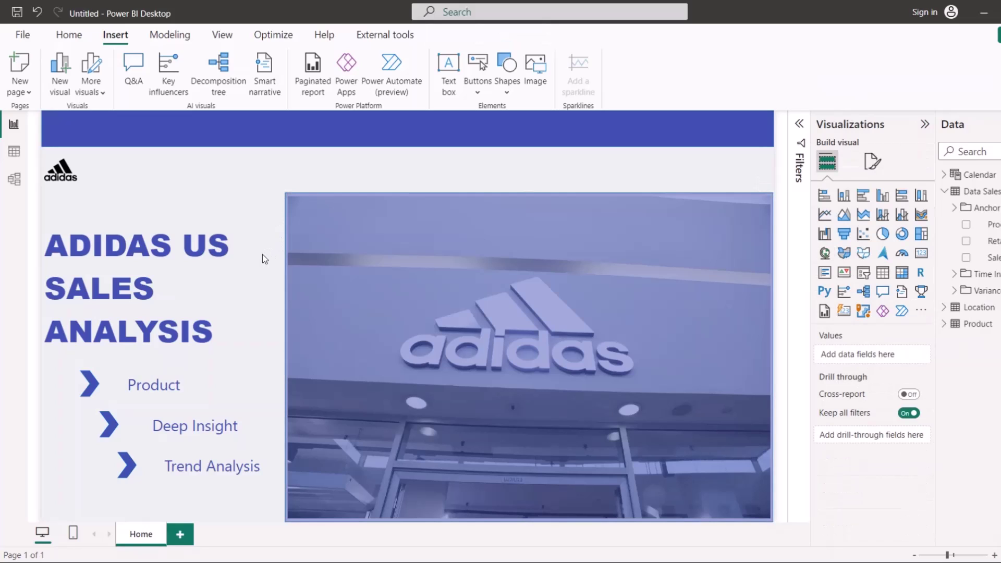
left_click(321, 181)
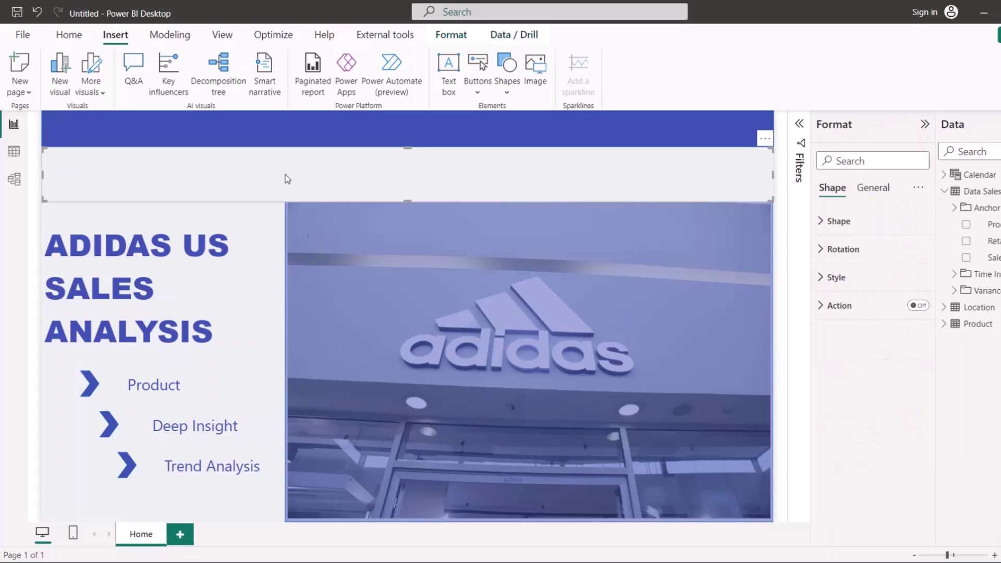
key("Delete")
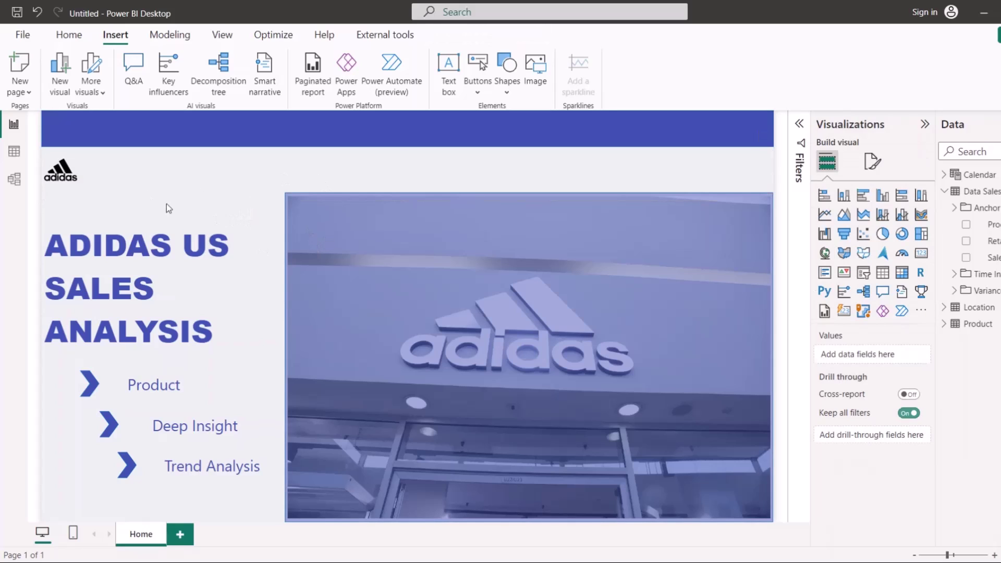
left_click(77, 178)
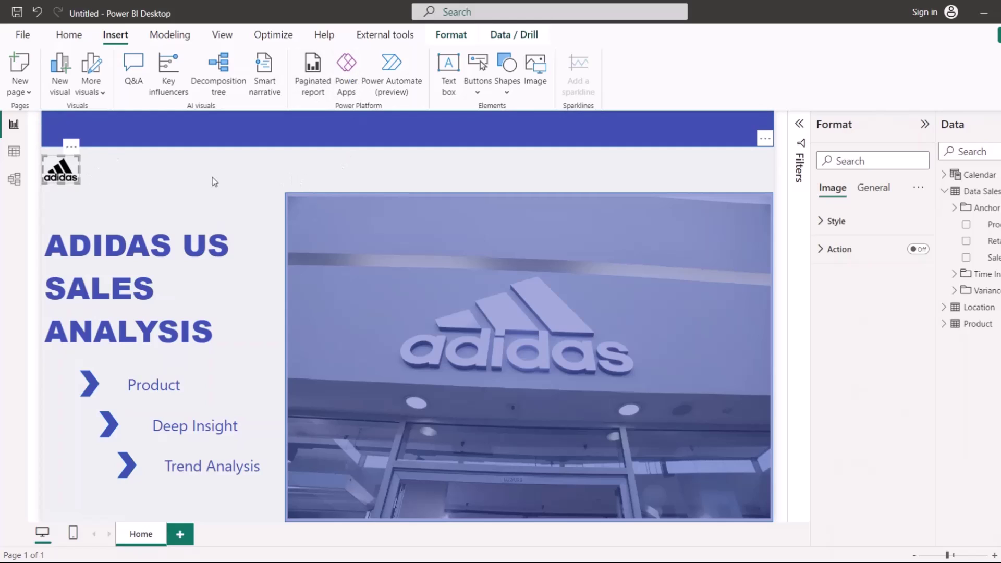
key("ctrl+z")
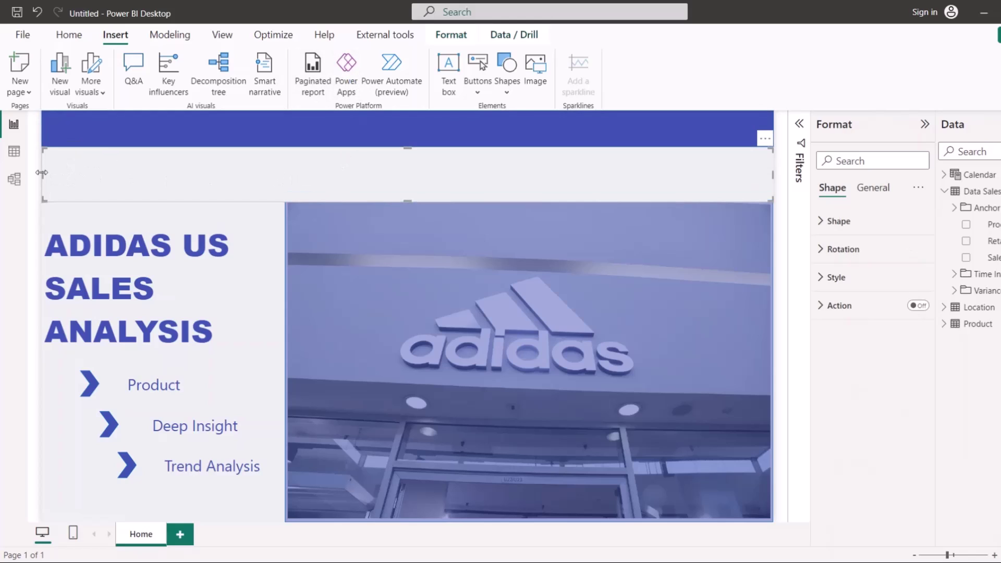
Narrow the light strip below the blue header so it starts beside the logo, and bring it to the front
left_click_drag(42, 173, 105, 171)
left_click(257, 228)
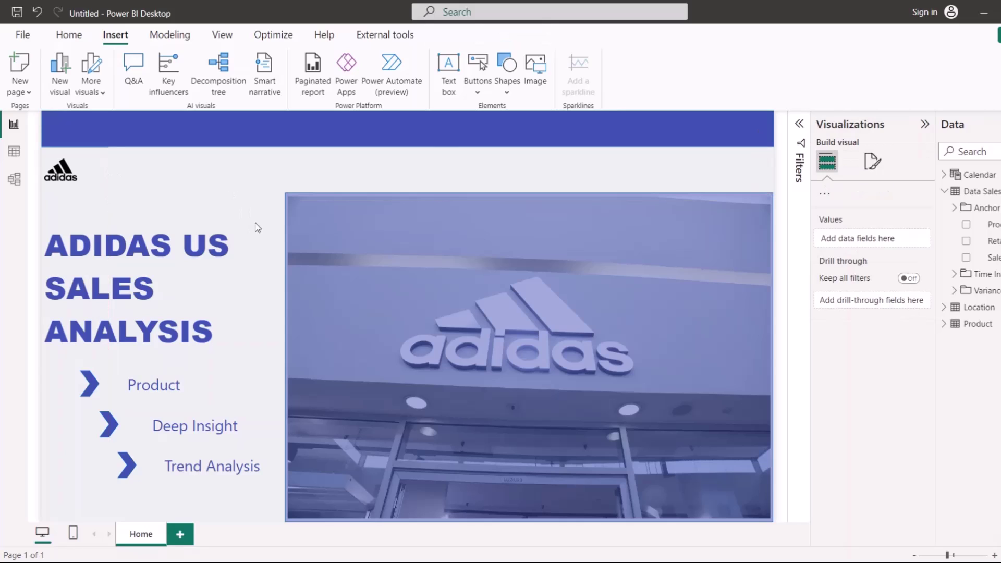
left_click(259, 170)
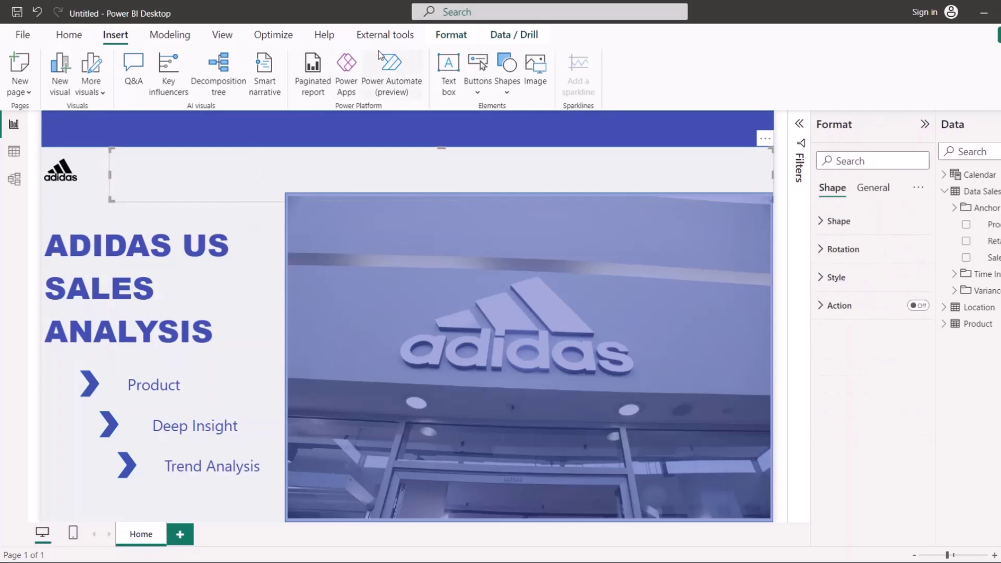
left_click(450, 35)
left_click(298, 88)
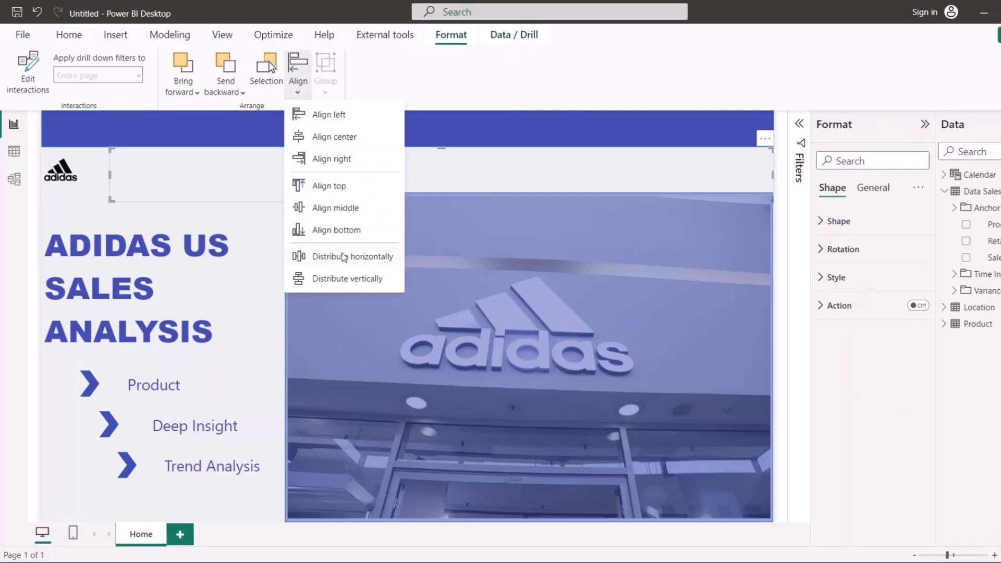
left_click(185, 93)
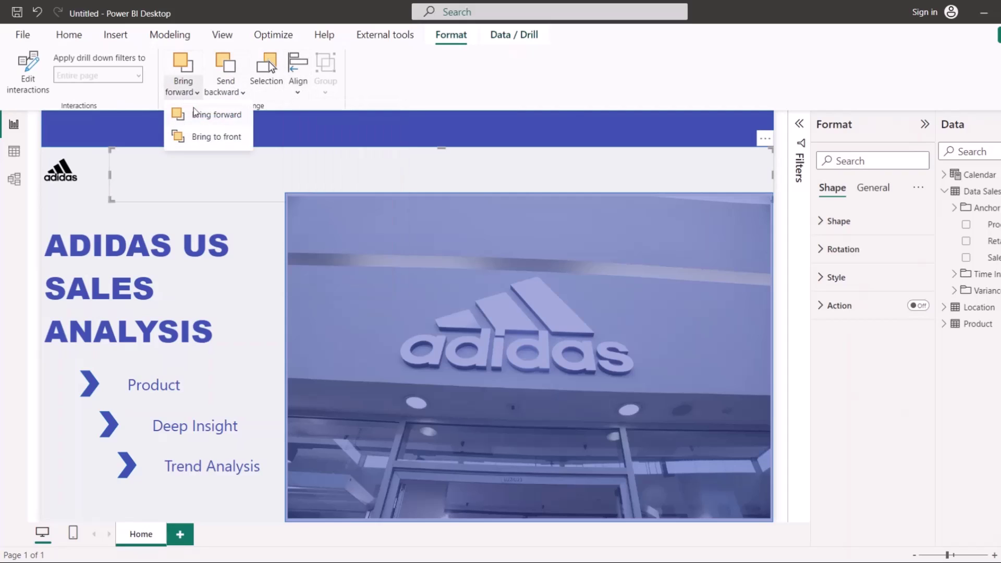
left_click(216, 134)
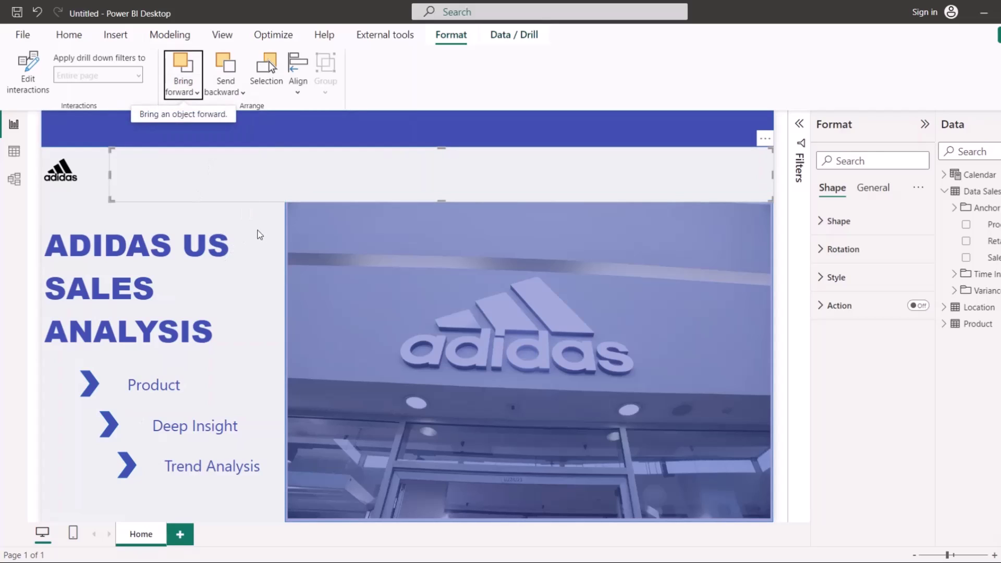
mouse_move(113, 177)
left_mouse_down()
mouse_move(65, 174)
mouse_move(94, 177)
left_mouse_up()
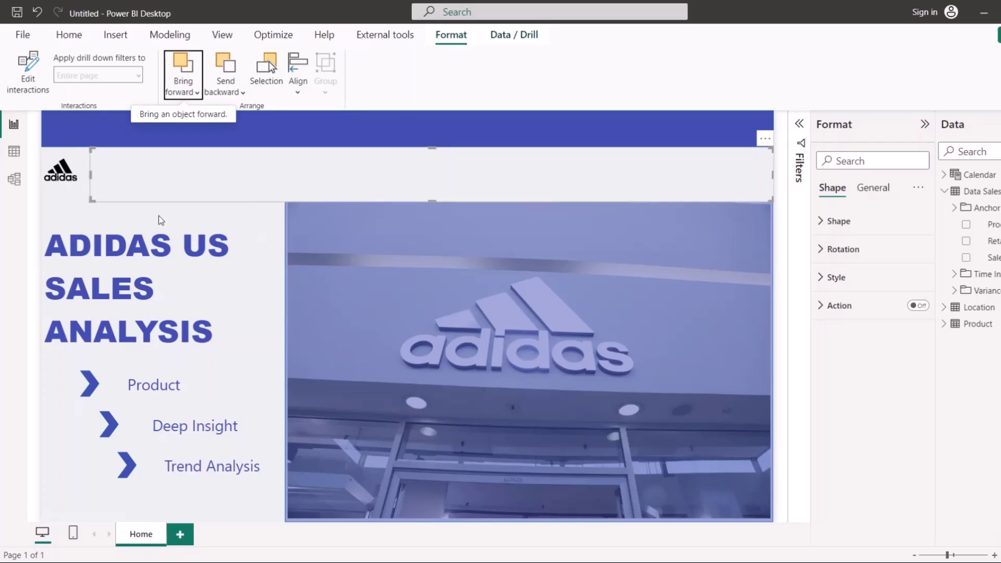
left_click(392, 254)
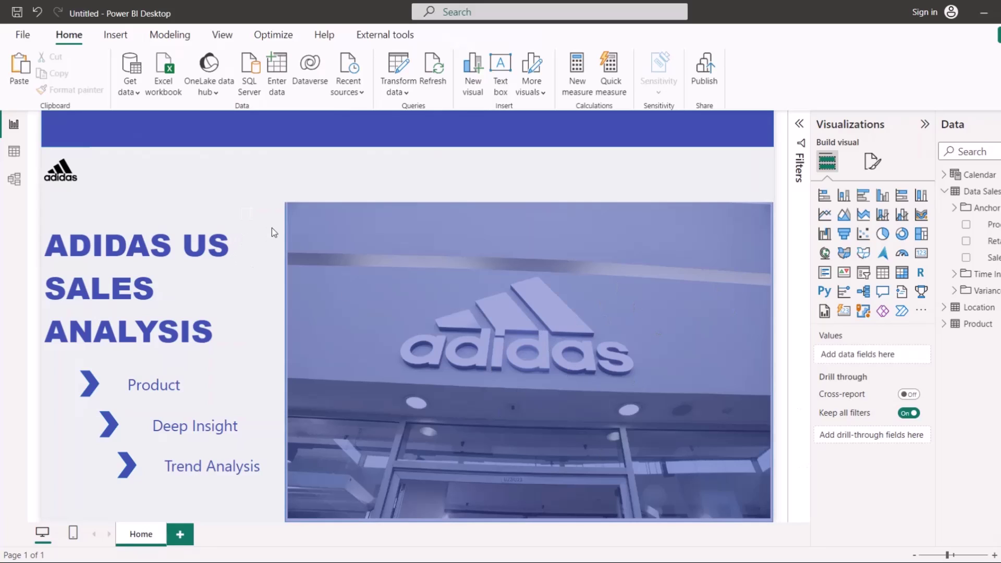
Add a Shape map visual over the storefront picture, sized to leave a narrow margin inside the blue overlay
left_click(864, 255)
left_click_drag(202, 221, 398, 261)
left_click_drag(462, 374, 760, 508)
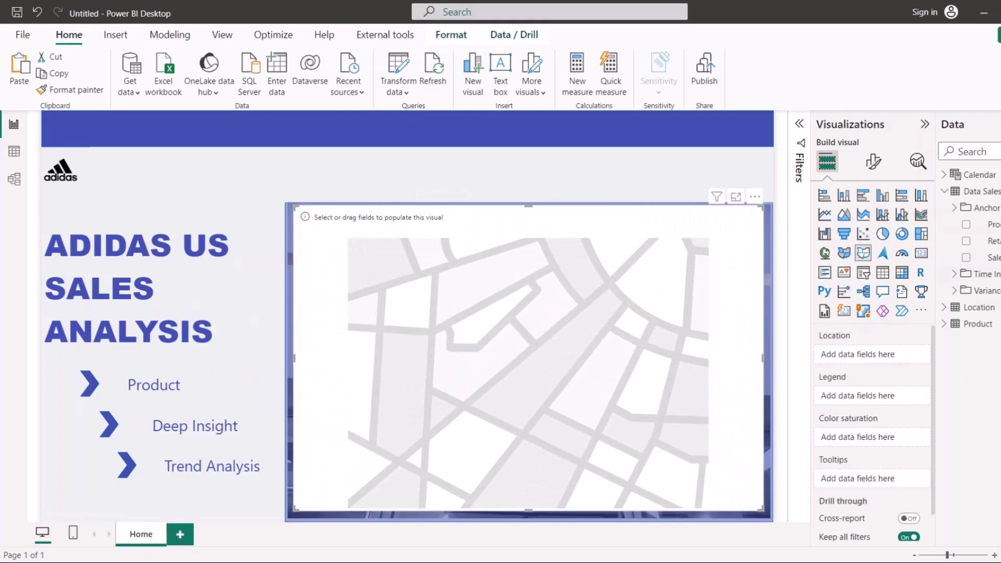
Populate the shape map with State from the Location table as location and Total_Sales as color saturation
left_click(948, 312)
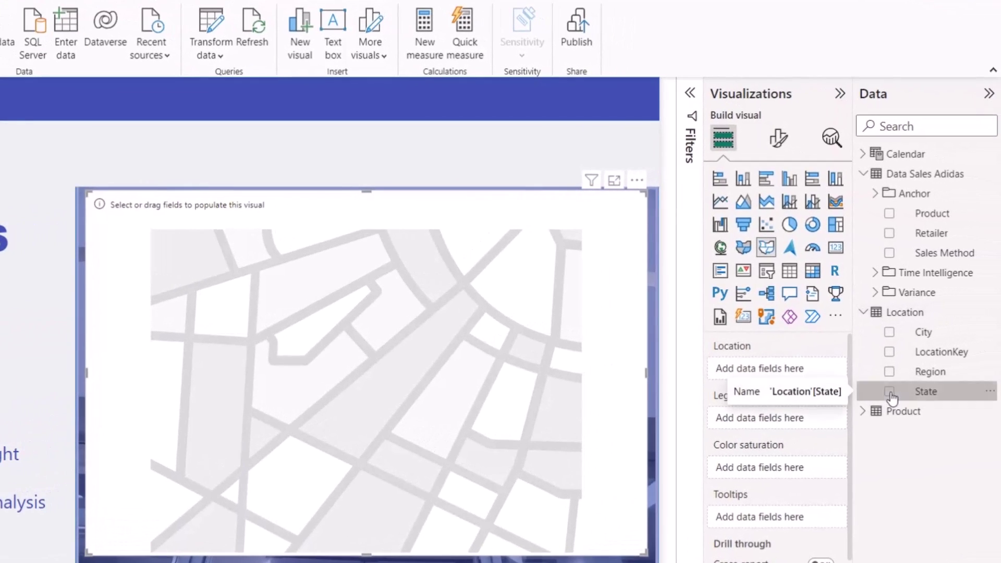
left_click(963, 374)
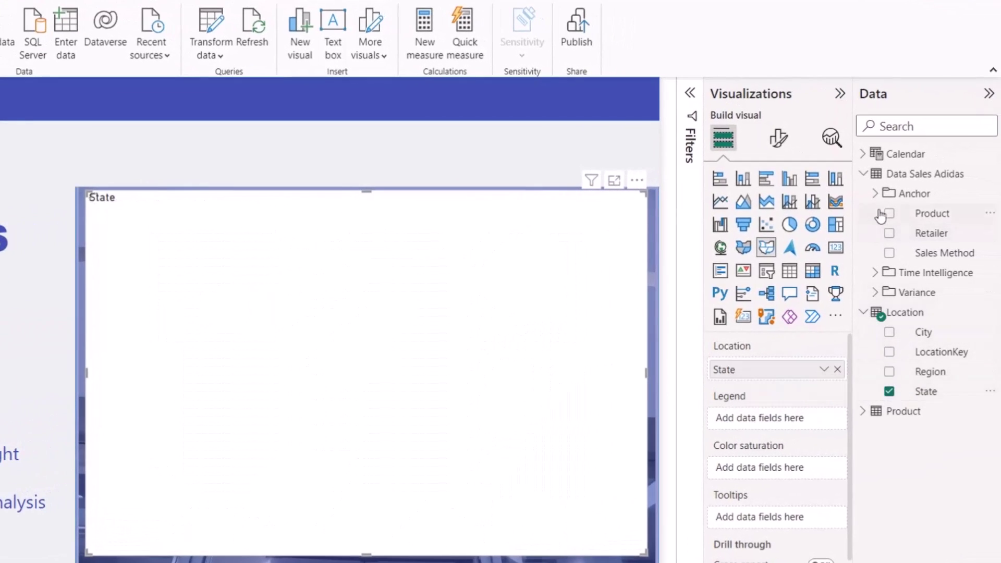
left_click(875, 193)
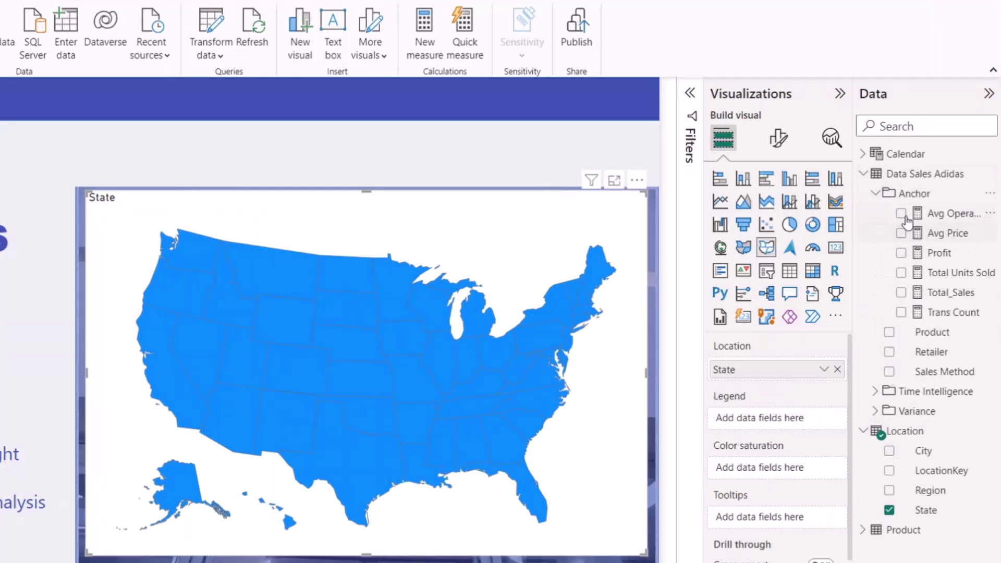
left_click(901, 293)
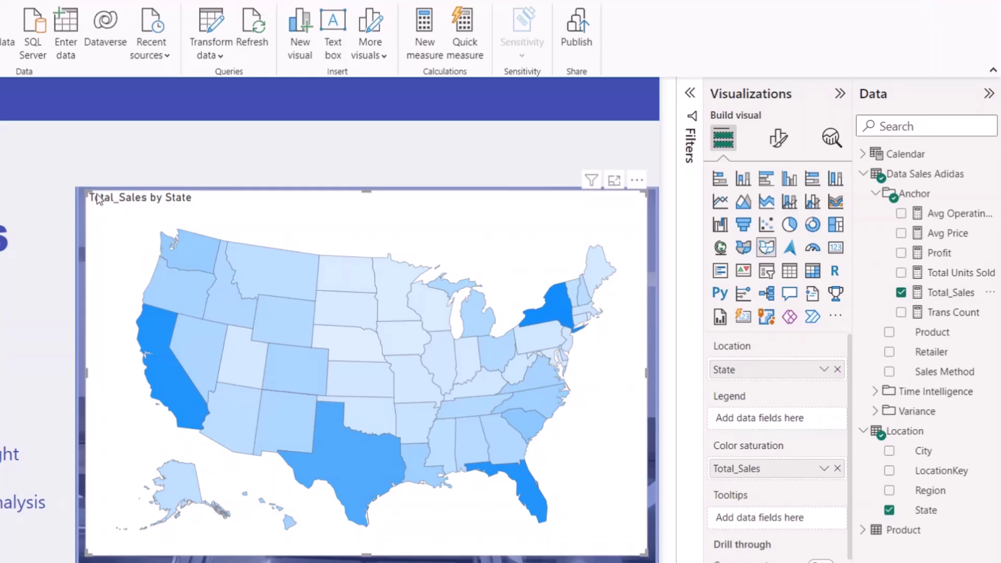
Lower the shape map's upper edge slightly and open its visual formatting options
left_click_drag(91, 196, 91, 202)
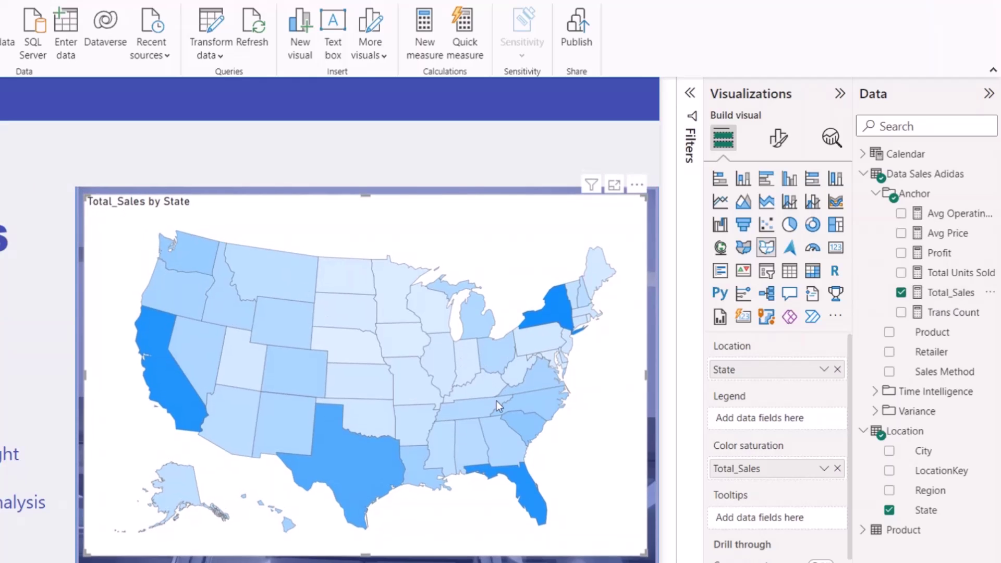
left_click(777, 150)
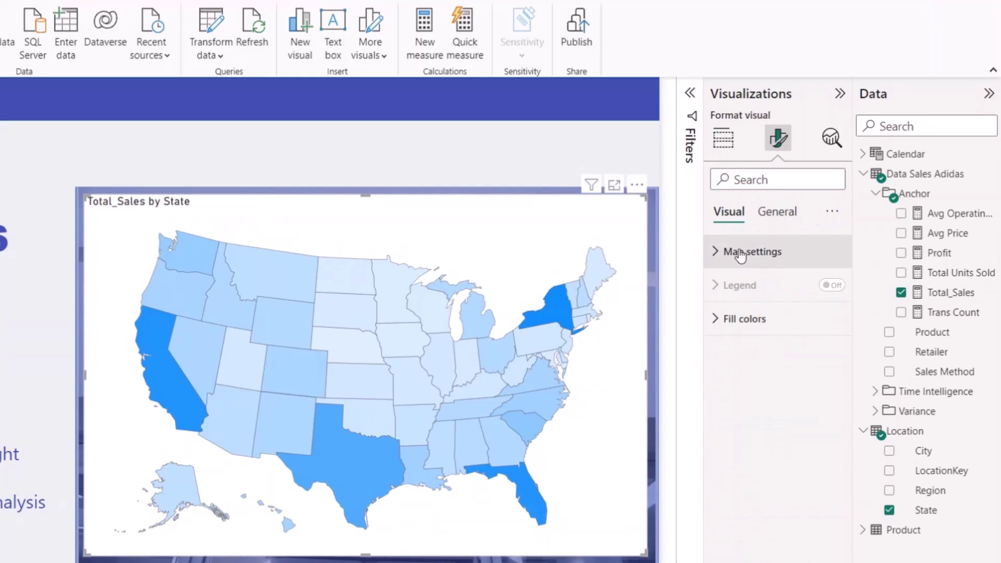